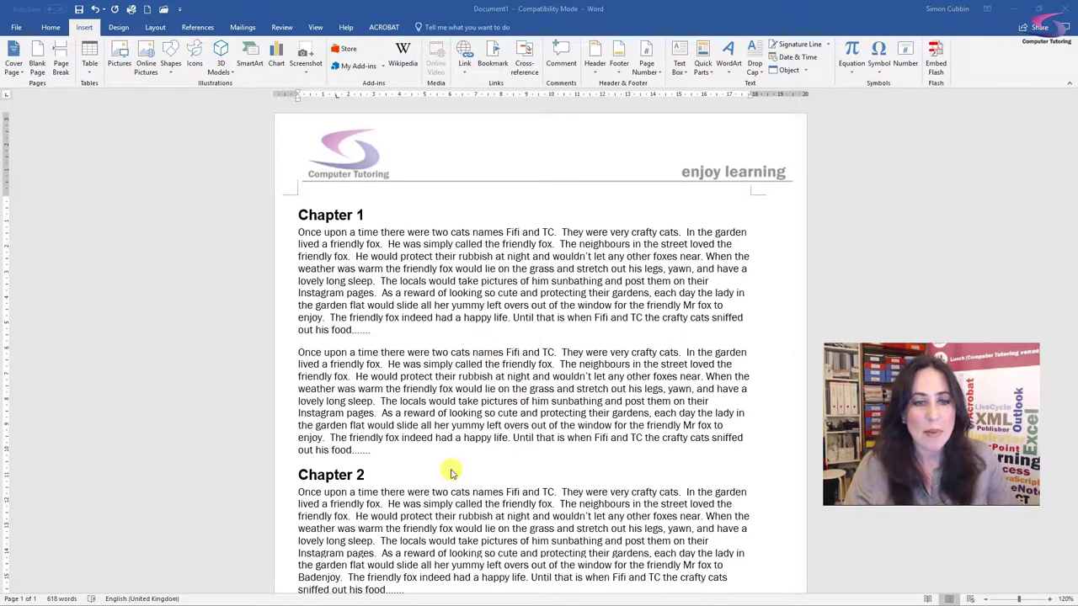
Add blank lines after Chapter 1's text until Chapter 2 moves onto page 2.
scroll(329, 439, down, 3)
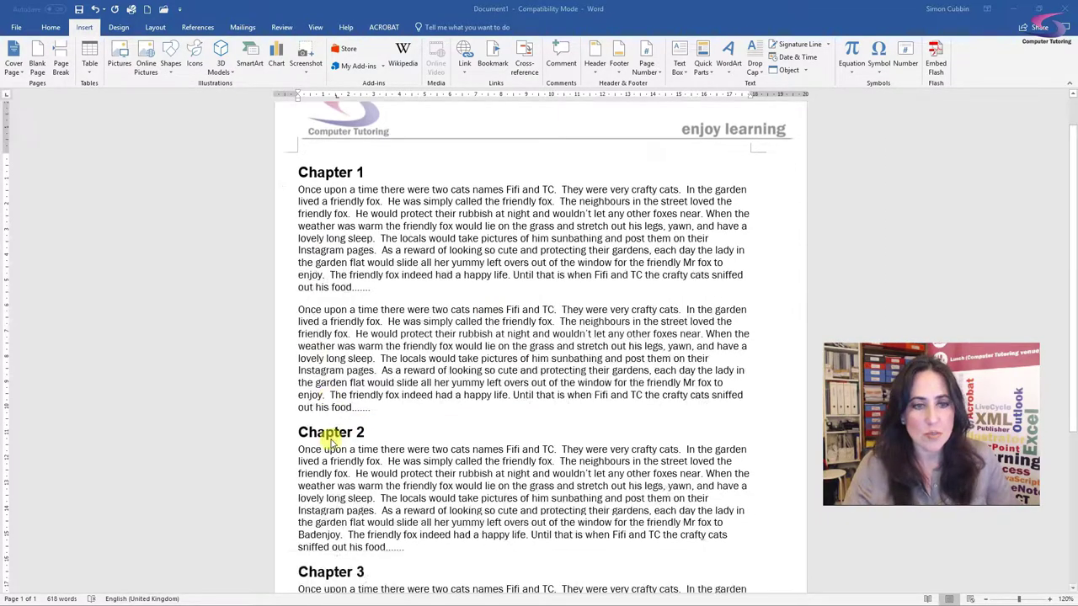
scroll(332, 447, up, 2)
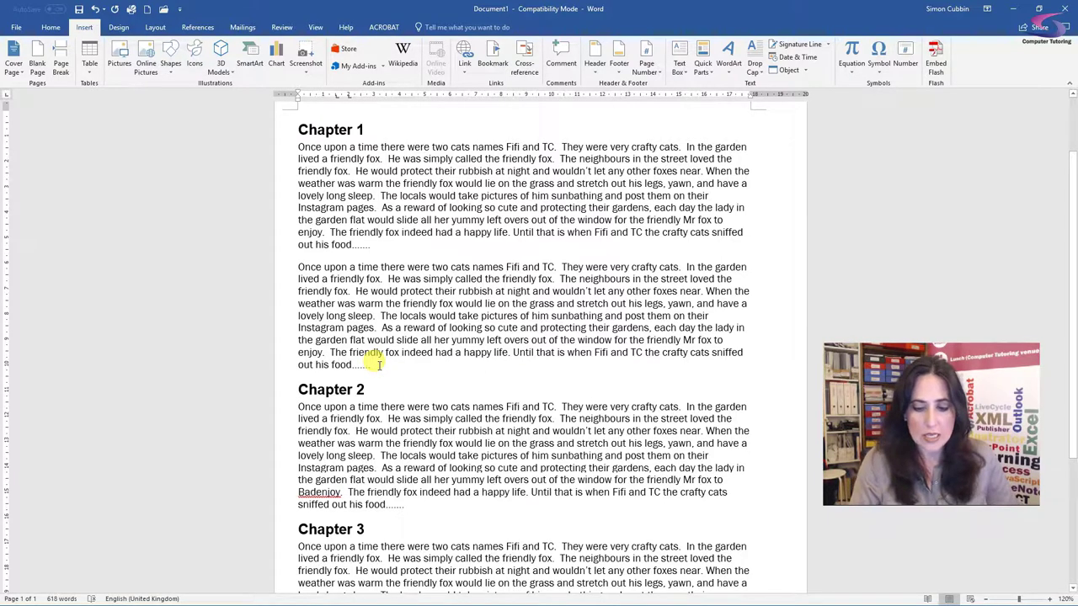
click(379, 364)
key(Return)
key(Return)
key(Return)
key(Return)
key(Return)
key(Return)
key(Return)
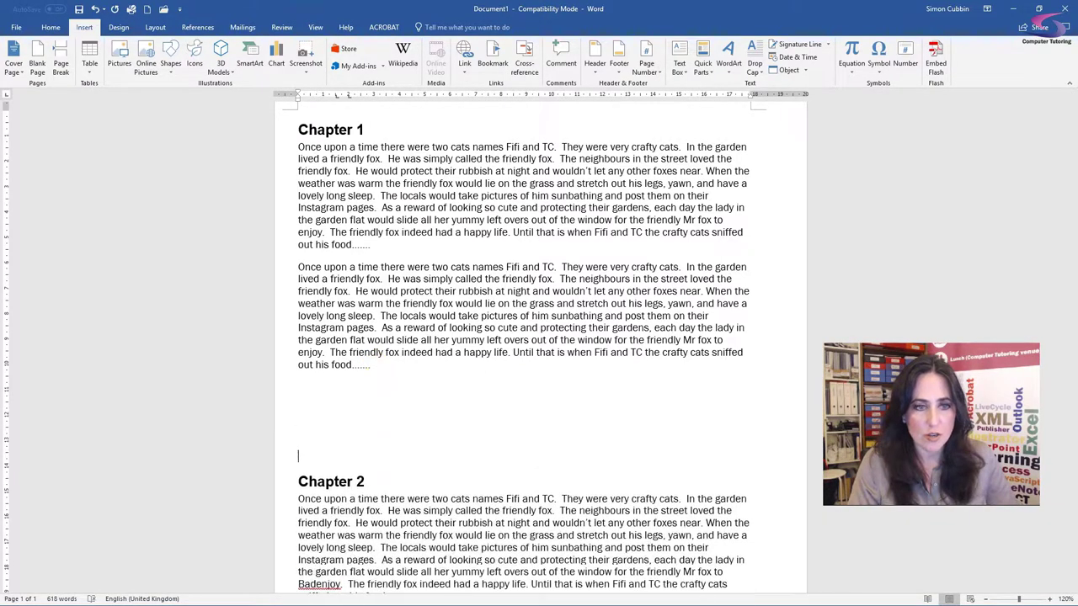
key(Return)
key(Return)
key(Return)
key(Return)
key(Return)
key(Return)
key(Return)
key(Return)
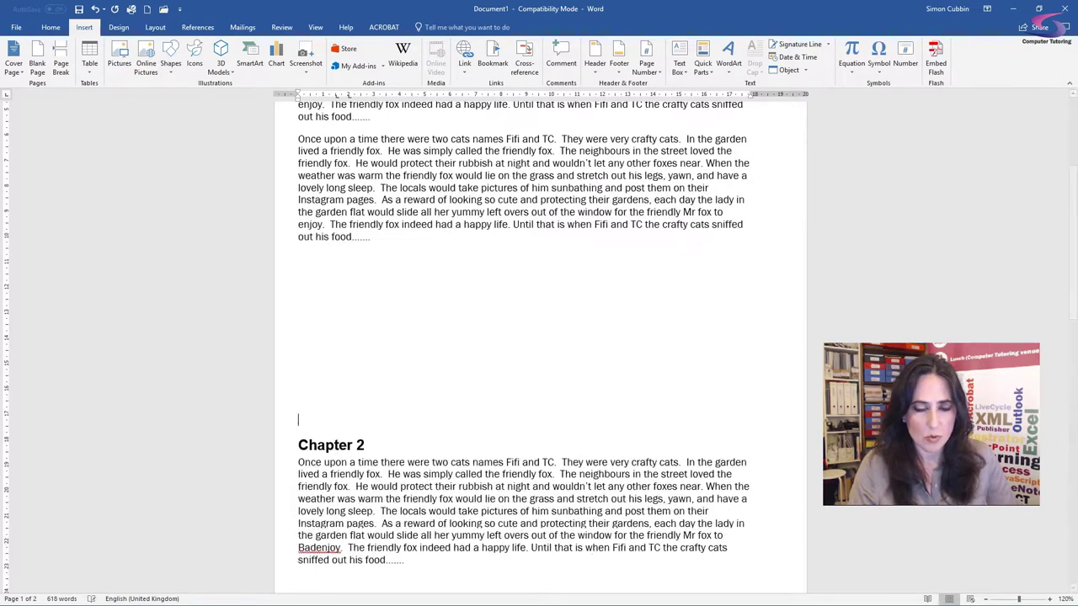
scroll(362, 367, down, 5)
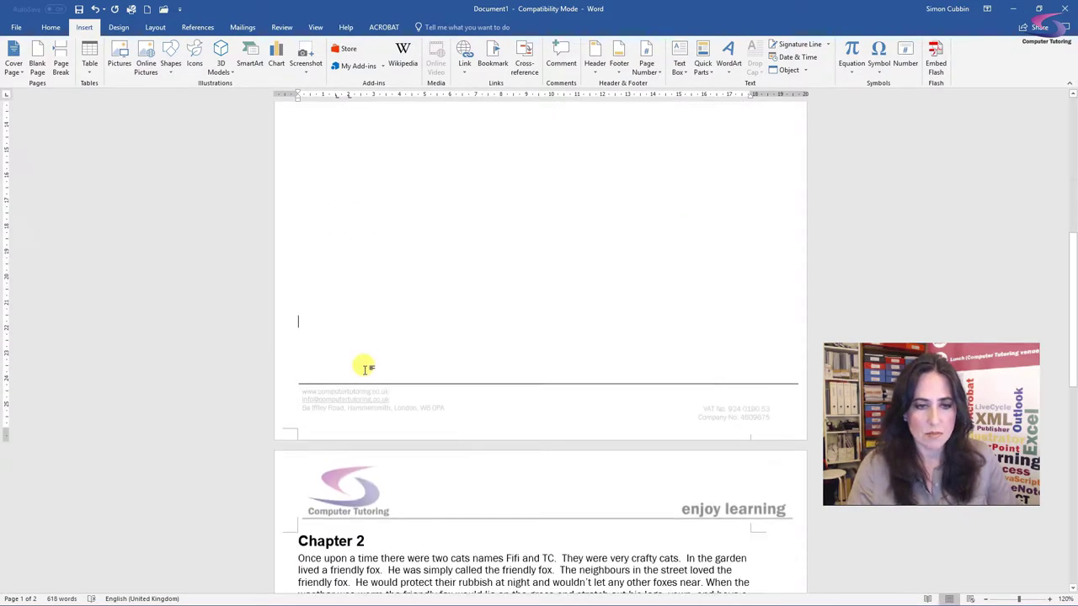
scroll(354, 540, down, 4)
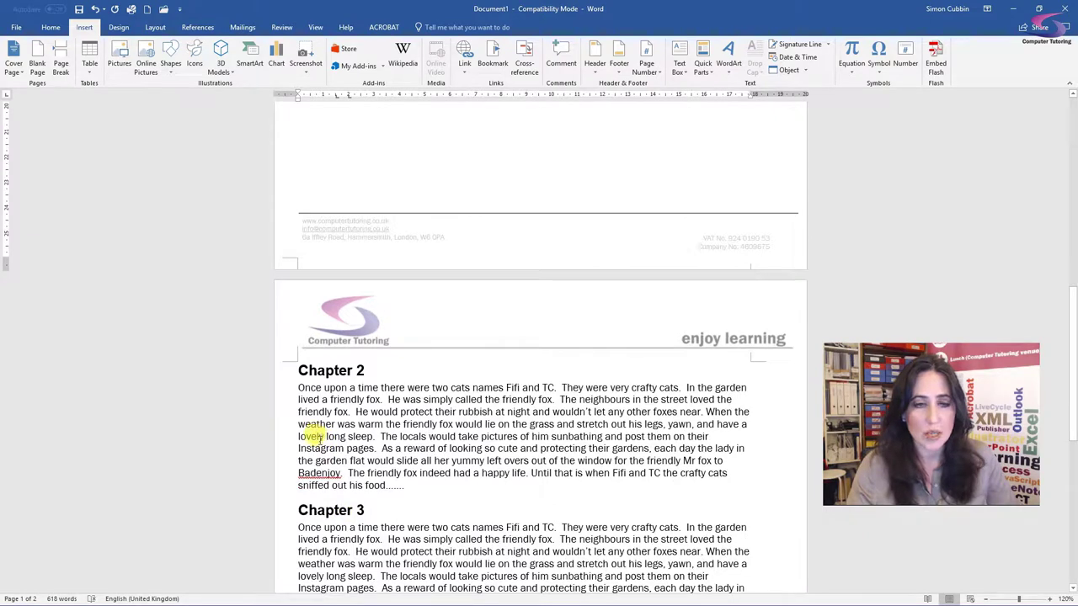
scroll(312, 437, up, 15)
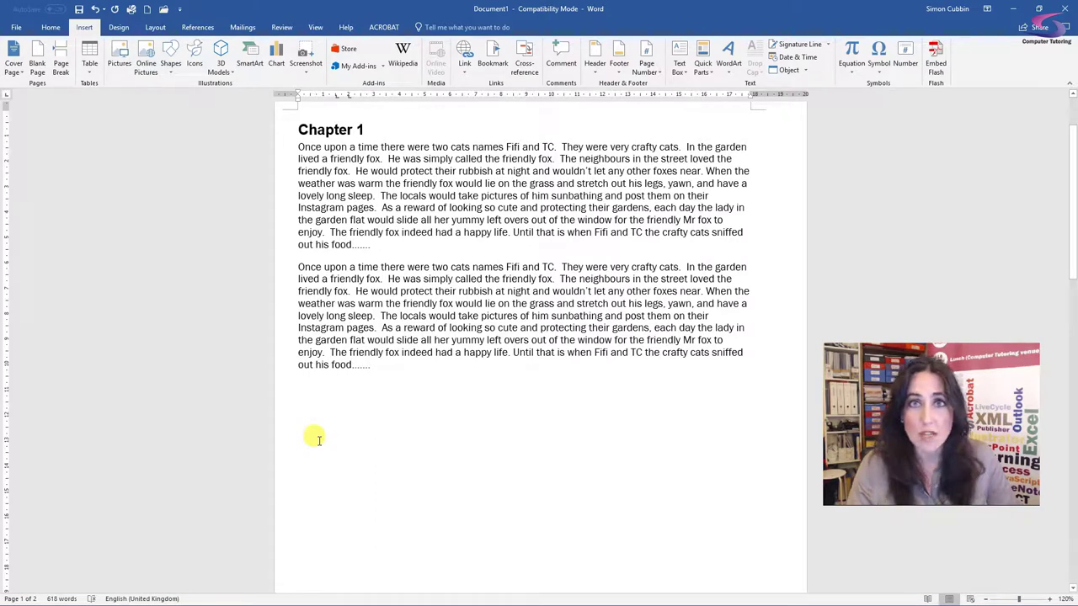
Copy the two Chapter 1 paragraphs, paste a duplicate below, and delete space above Chapter 2.
drag(376, 364, 277, 140)
key(ctrl+c)
right_click(340, 180)
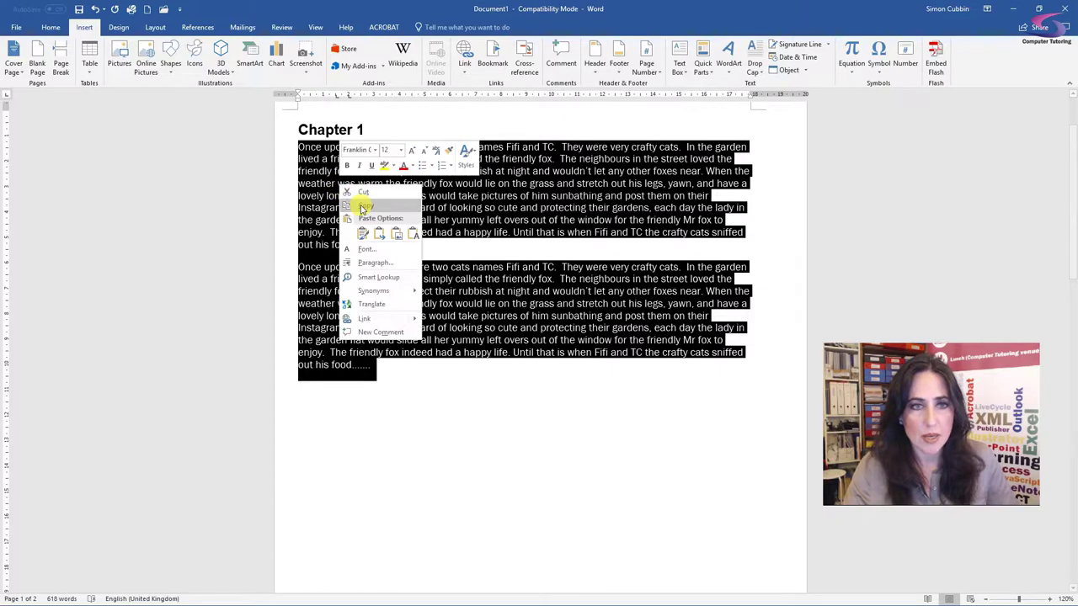
key(Escape)
click(301, 404)
key(ctrl+v)
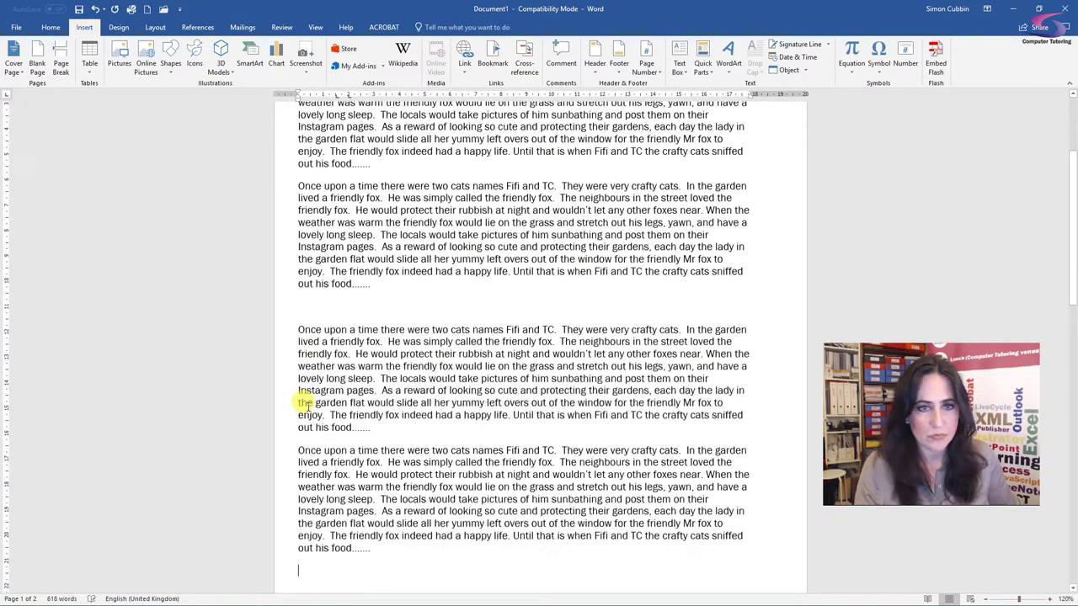
scroll(310, 341, down, 8)
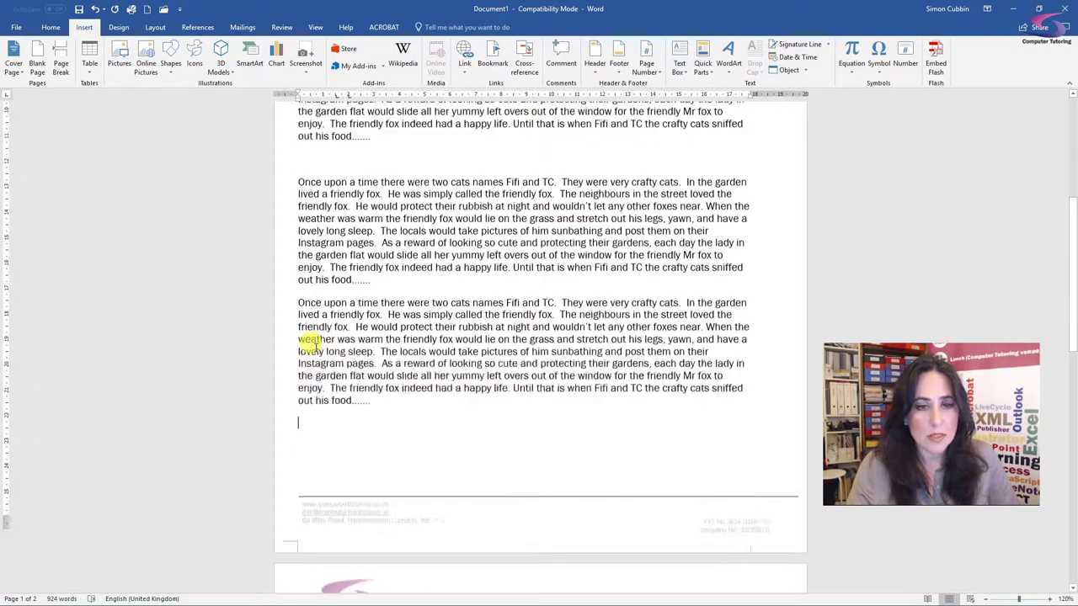
scroll(311, 347, down, 3)
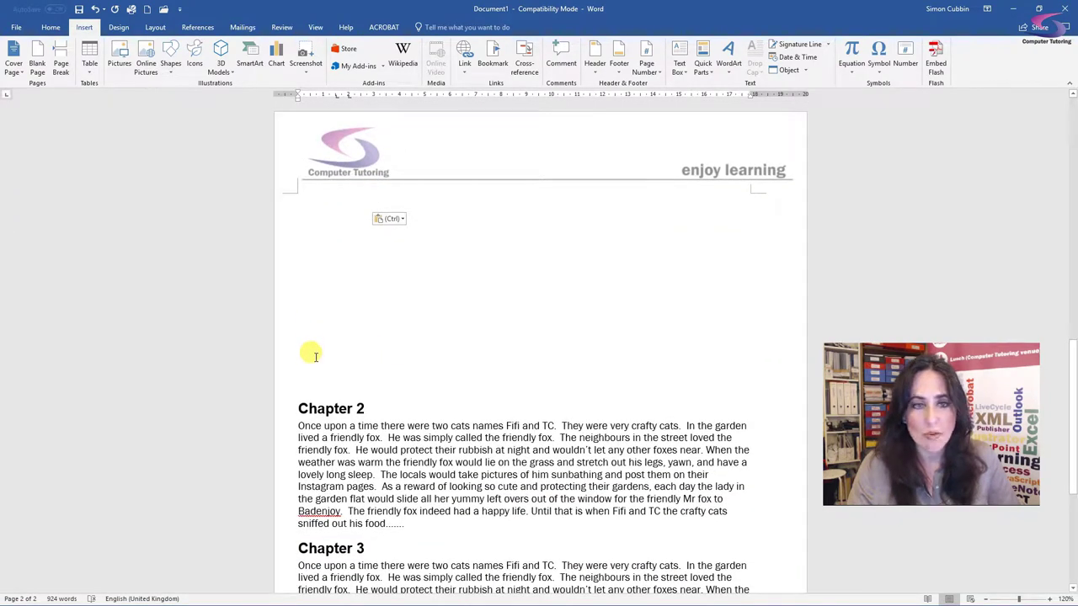
click(295, 409)
key(BackSpace)
key(BackSpace)
key(BackSpace)
key(BackSpace)
key(BackSpace)
key(BackSpace)
key(BackSpace)
key(BackSpace)
key(BackSpace)
key(BackSpace)
key(BackSpace)
key(BackSpace)
key(BackSpace)
key(BackSpace)
key(BackSpace)
key(BackSpace)
key(BackSpace)
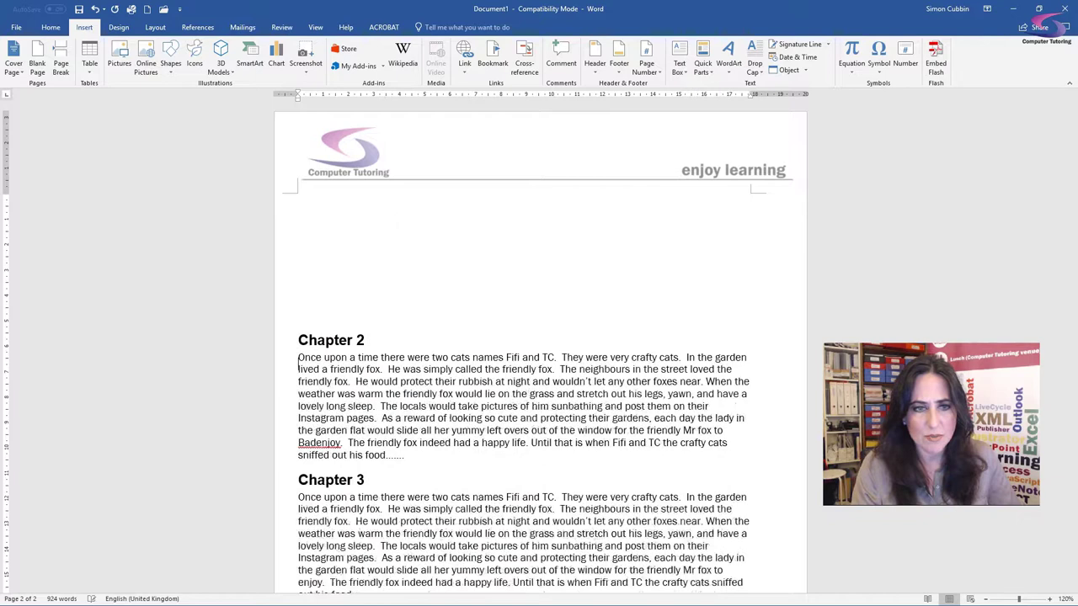
scroll(306, 472, up, 12)
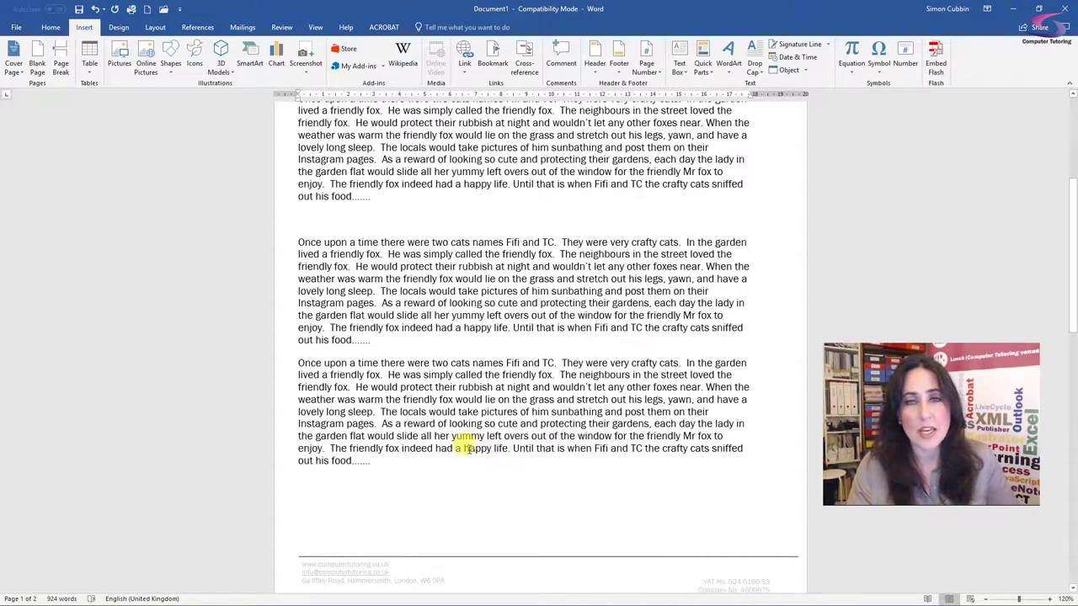
Undo the pasted paragraphs and added blank lines so Chapter 2 returns beneath Chapter 1.
click(95, 10)
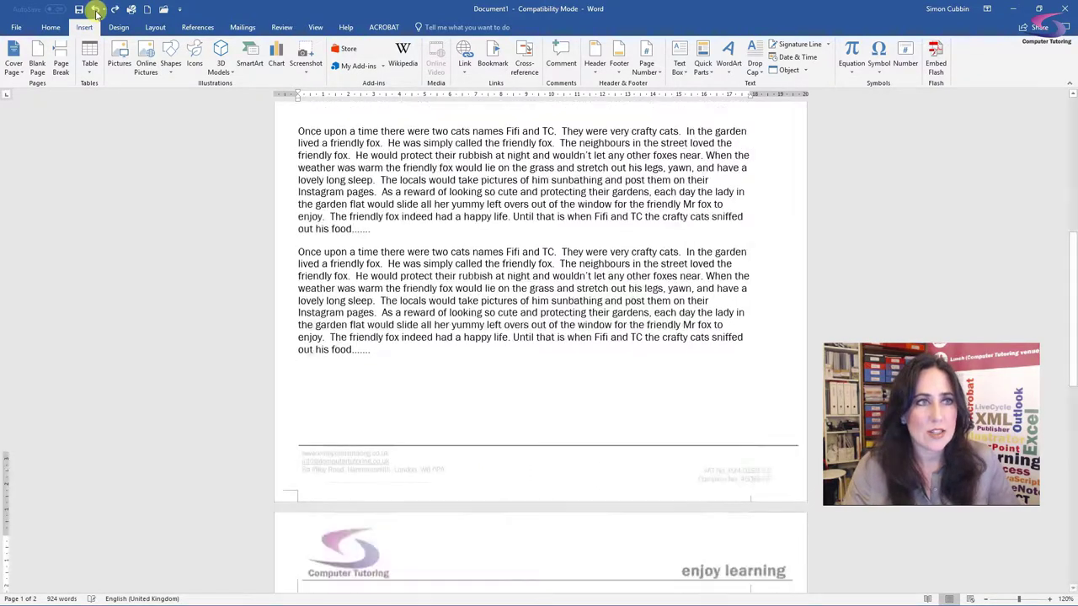
click(95, 9)
click(95, 9)
click(95, 9)
click(95, 9)
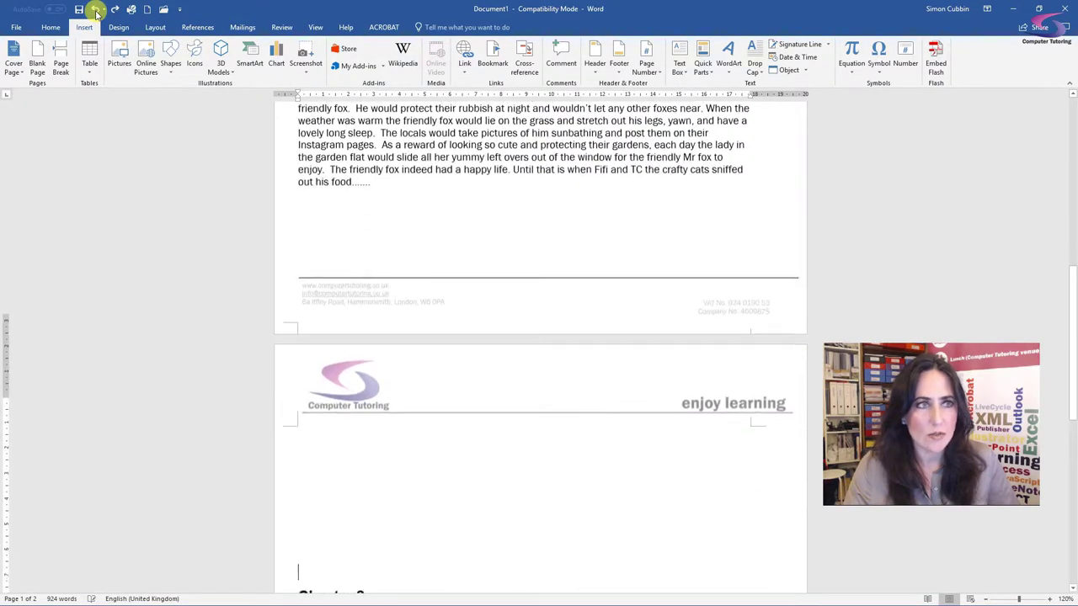
click(96, 9)
click(96, 10)
click(95, 10)
click(95, 9)
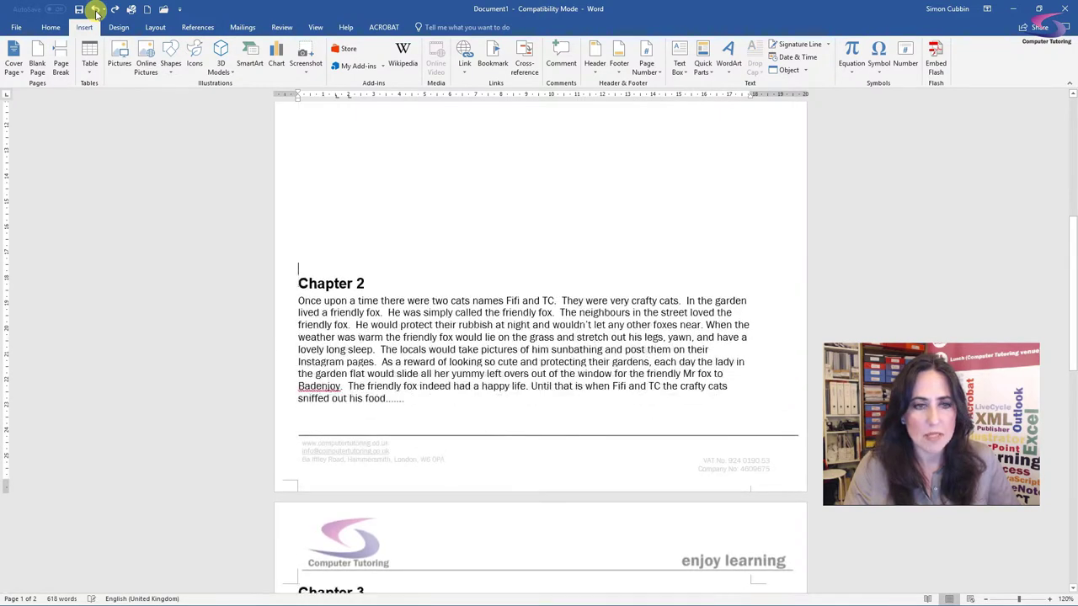
click(96, 10)
click(95, 9)
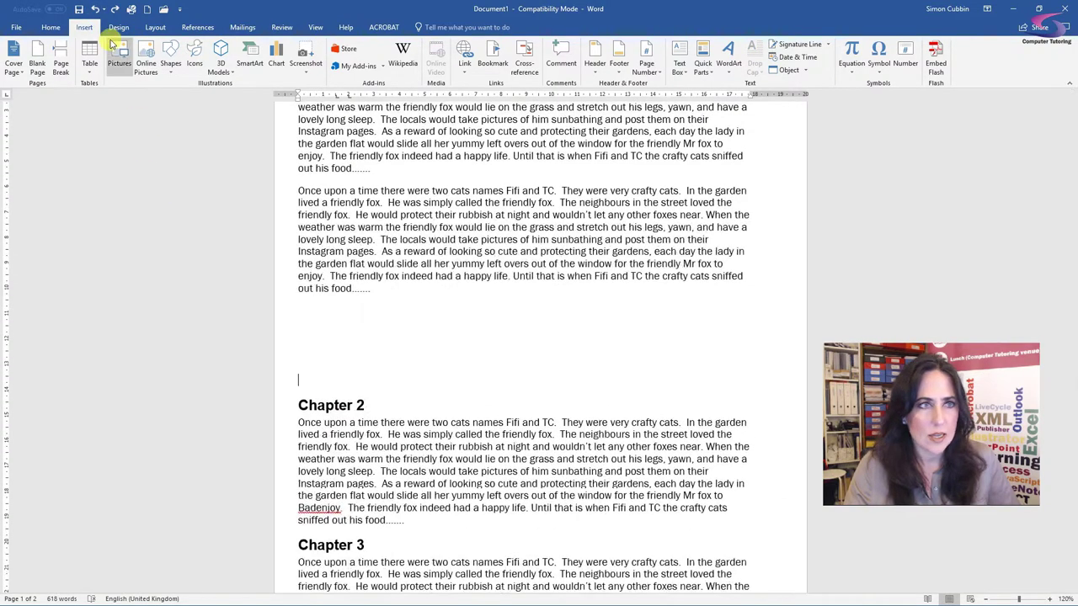
click(95, 9)
Undo once more to remove the last leftover blank line above Chapter 2.
click(96, 9)
click(95, 10)
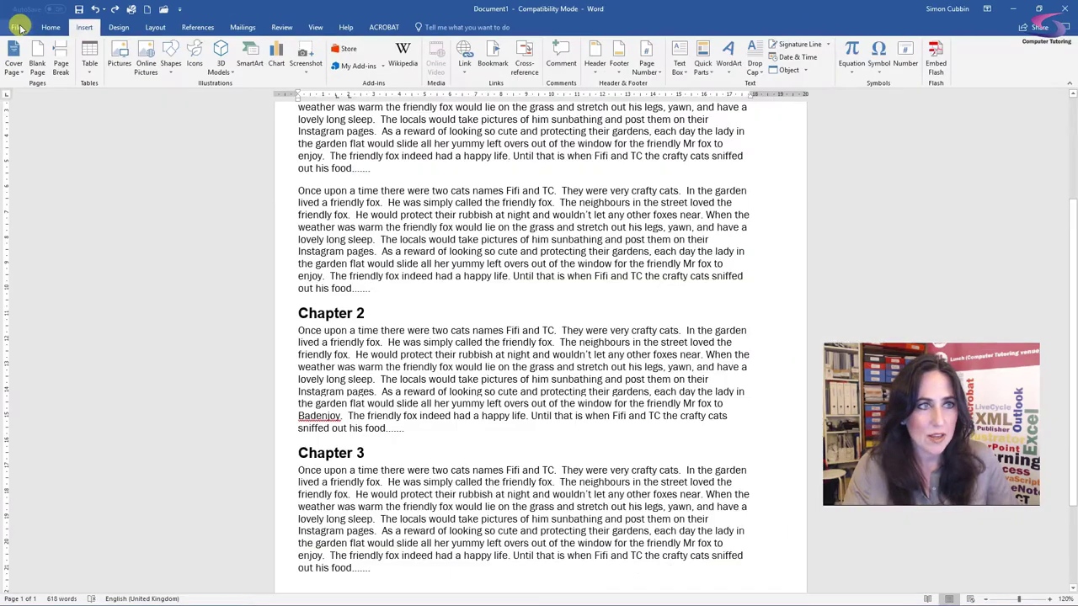
Insert page breaks so Chapter 2 and Chapter 3 each begin on a new page.
click(61, 63)
scroll(526, 286, down, 5)
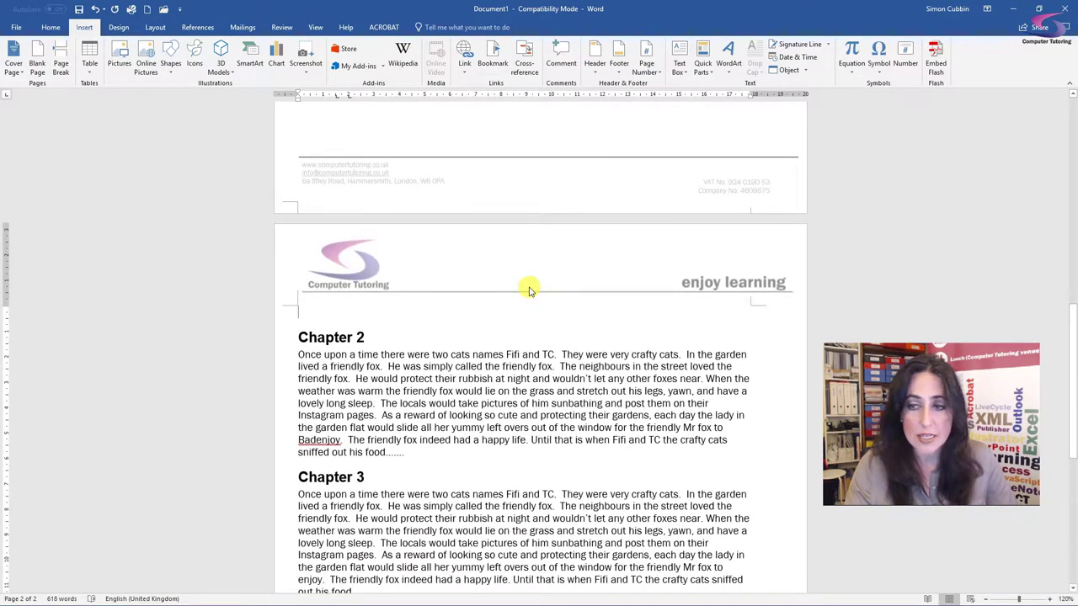
scroll(410, 366, down, 2)
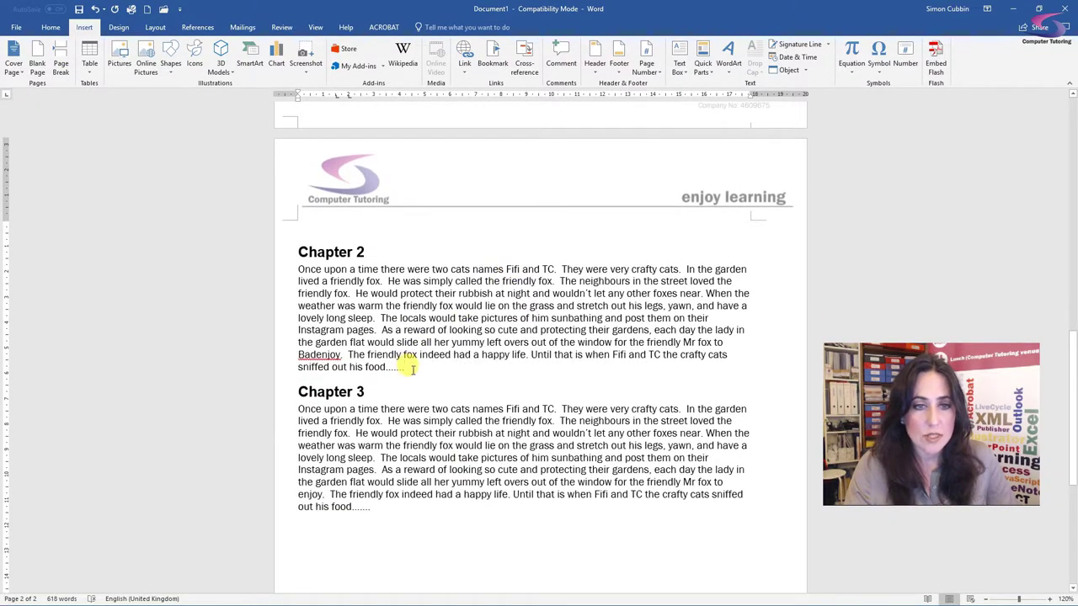
click(413, 368)
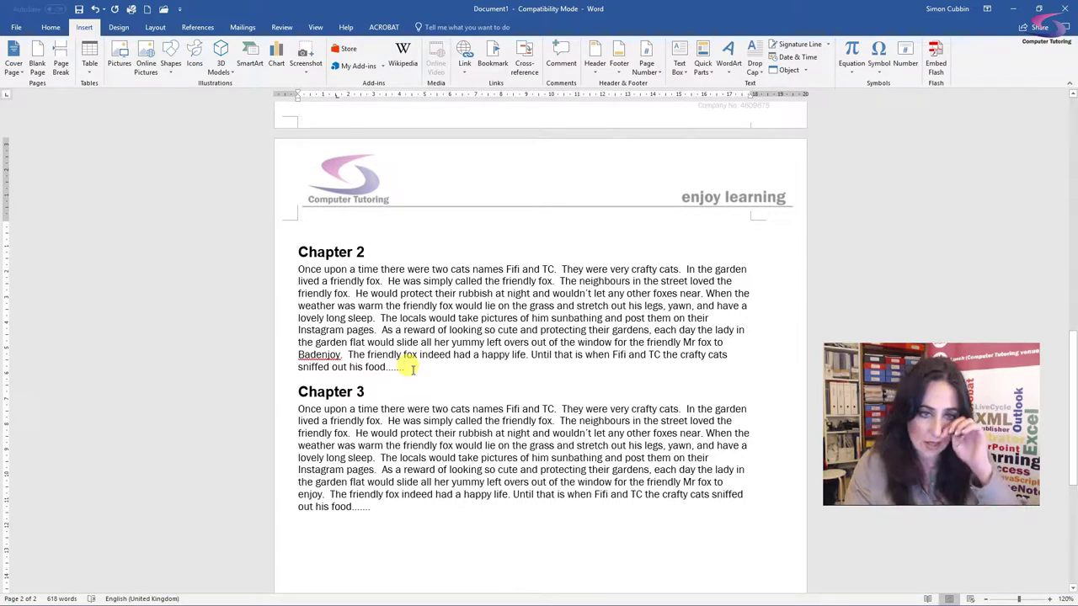
click(60, 59)
scroll(486, 318, down, 3)
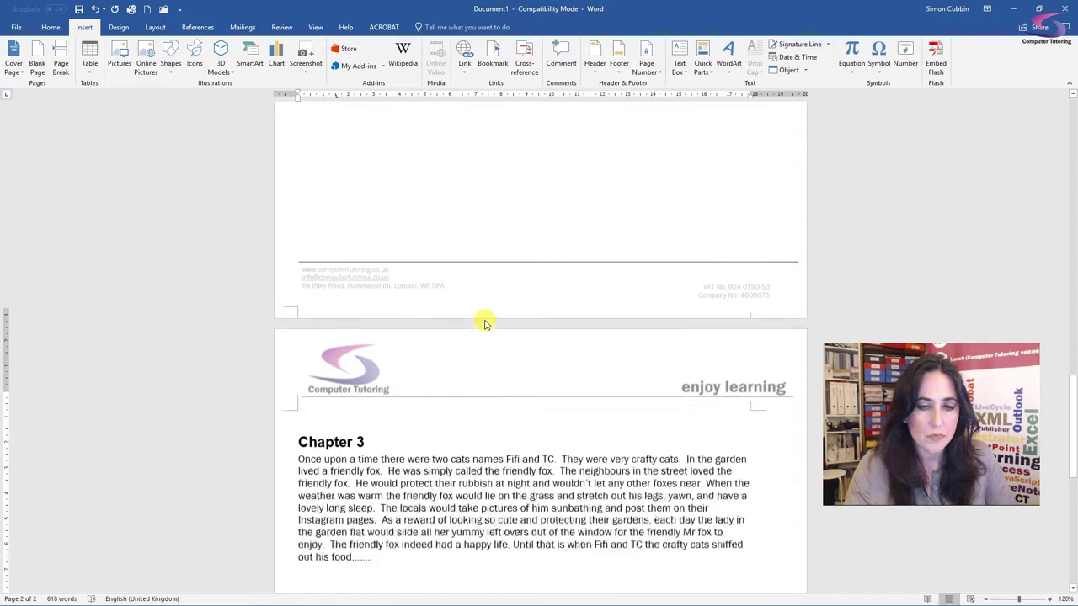
scroll(480, 320, up, 6)
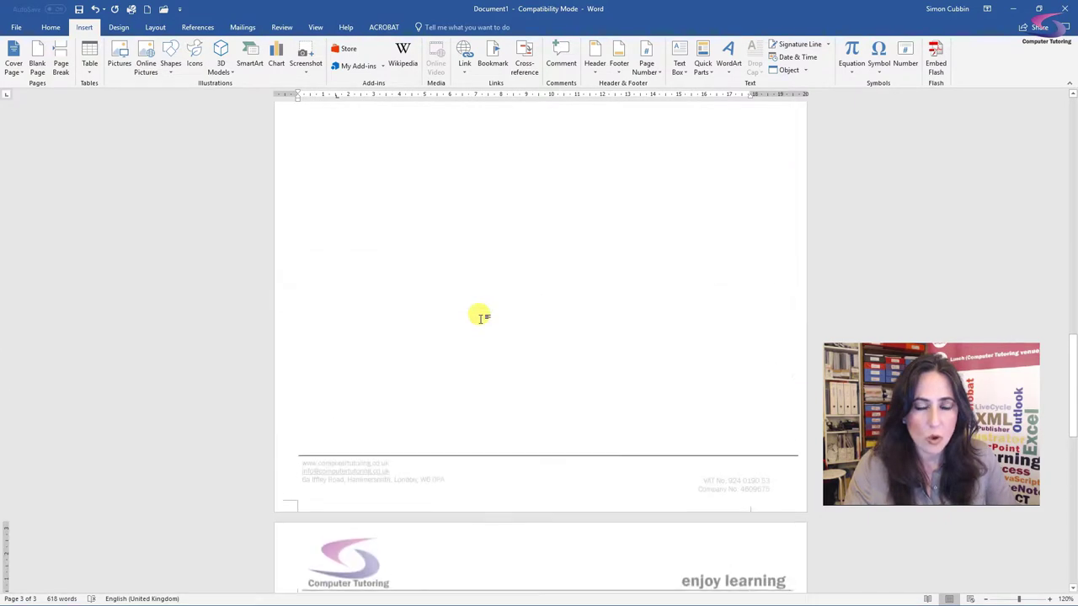
scroll(481, 318, up, 10)
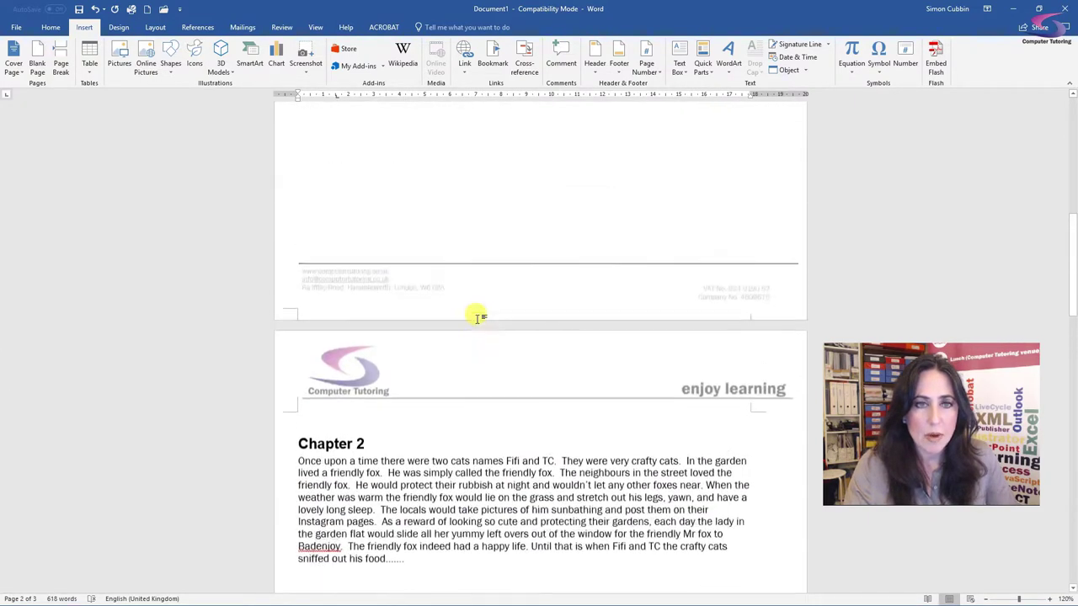
scroll(476, 317, up, 3)
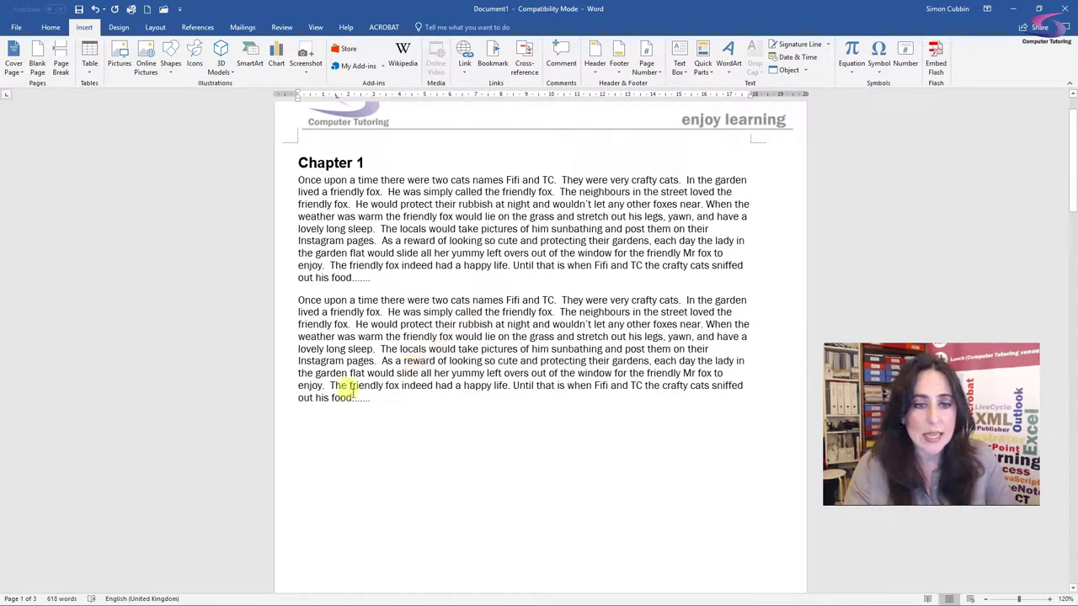
Copy the two fox story paragraphs and paste them twice below, keeping source formatting.
drag(373, 398, 296, 176)
right_click(352, 212)
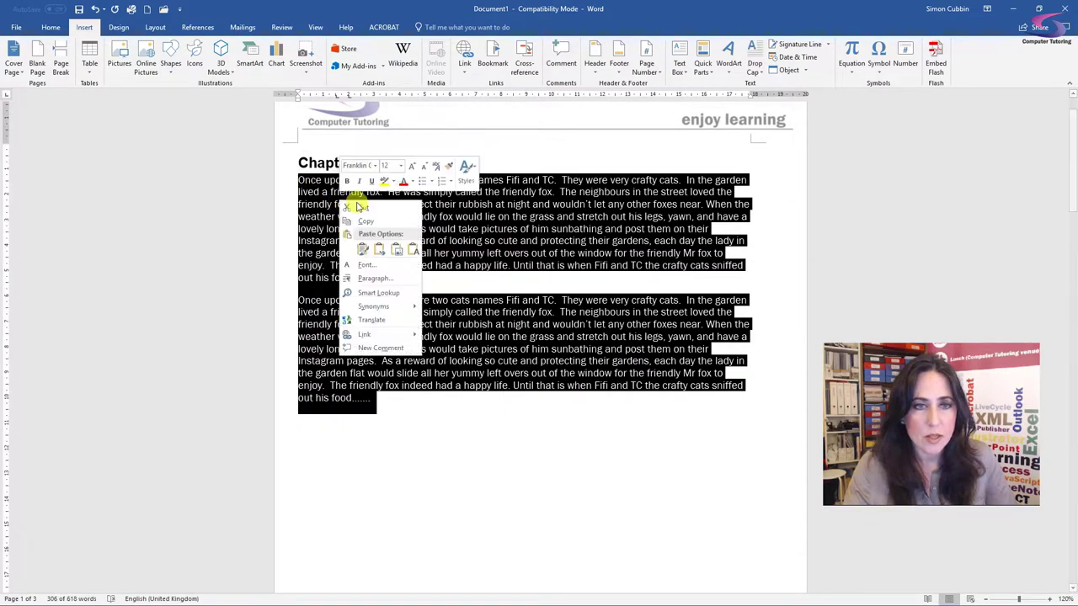
click(371, 235)
click(305, 416)
right_click(308, 419)
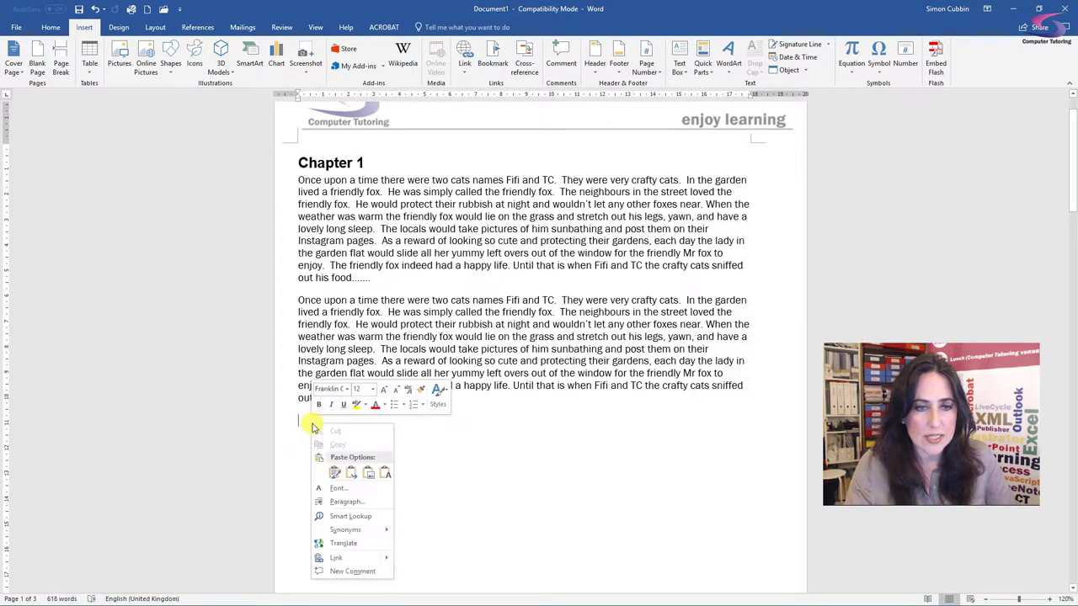
click(334, 472)
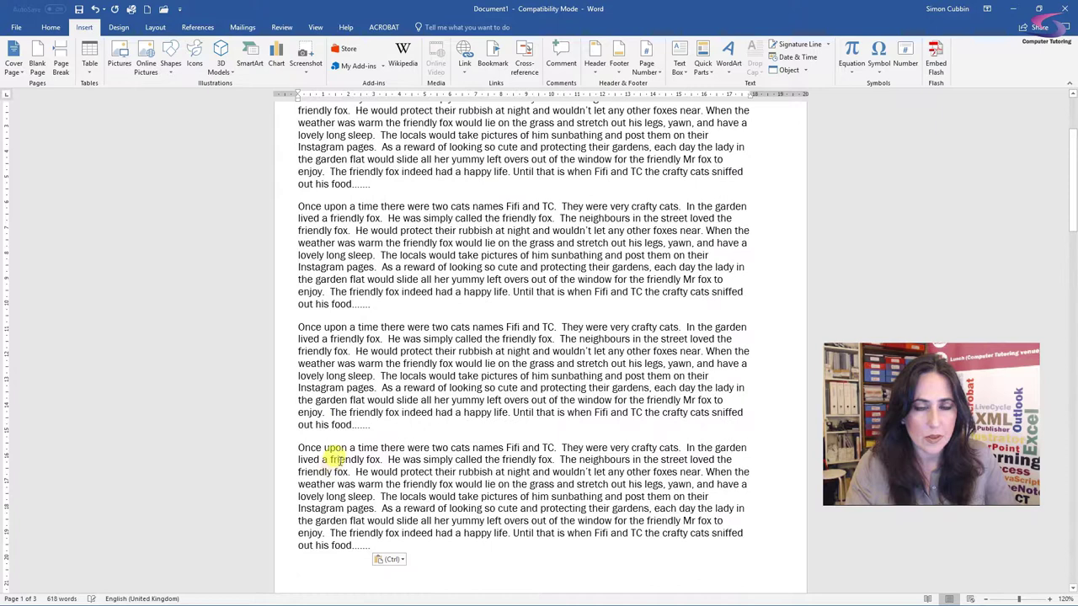
scroll(339, 454, down, 6)
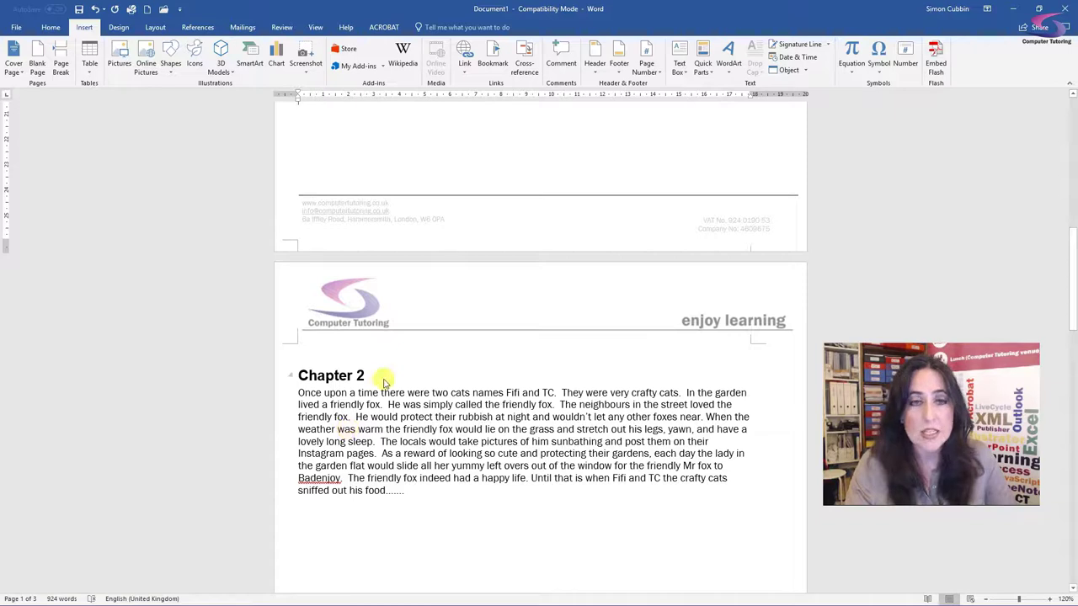
key(ctrl+v)
key(ctrl+v)
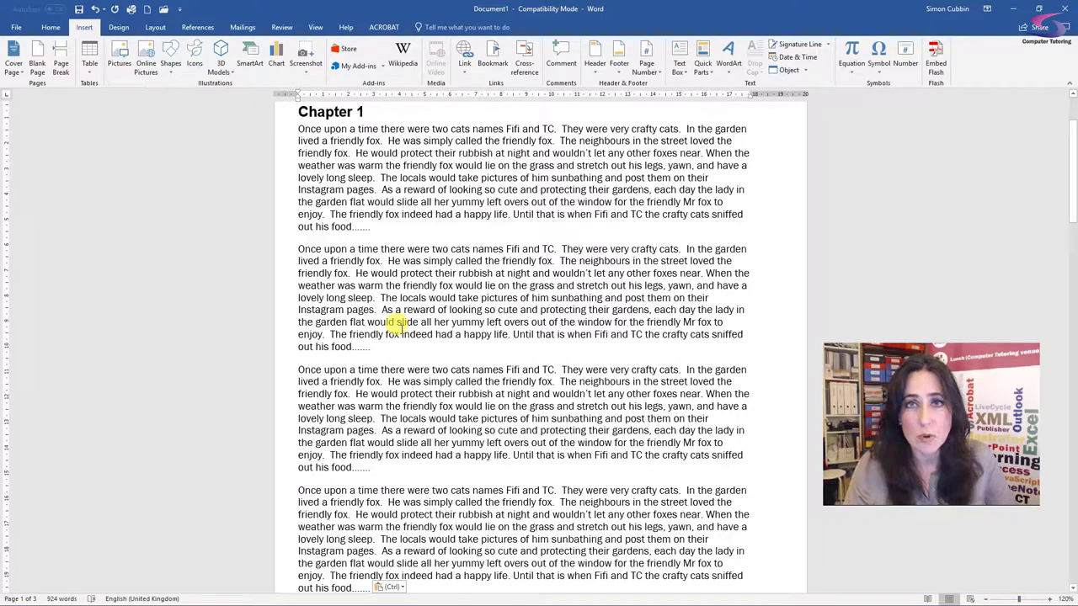
scroll(410, 330, up, 3)
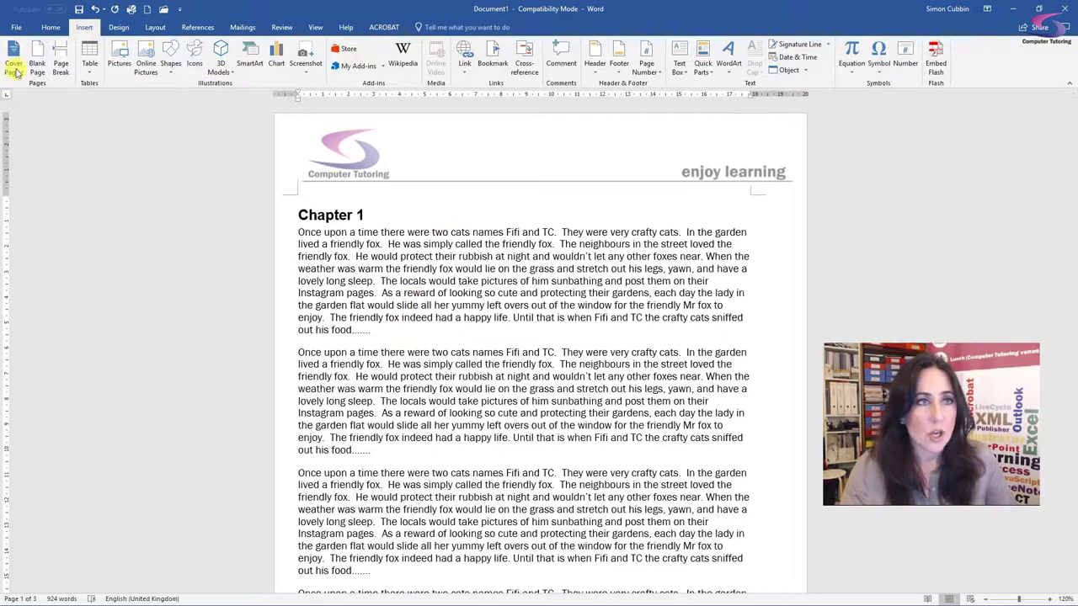
Switch the ribbon to Home to reveal the Paragraph group and its Show/Hide ¶ button.
click(50, 29)
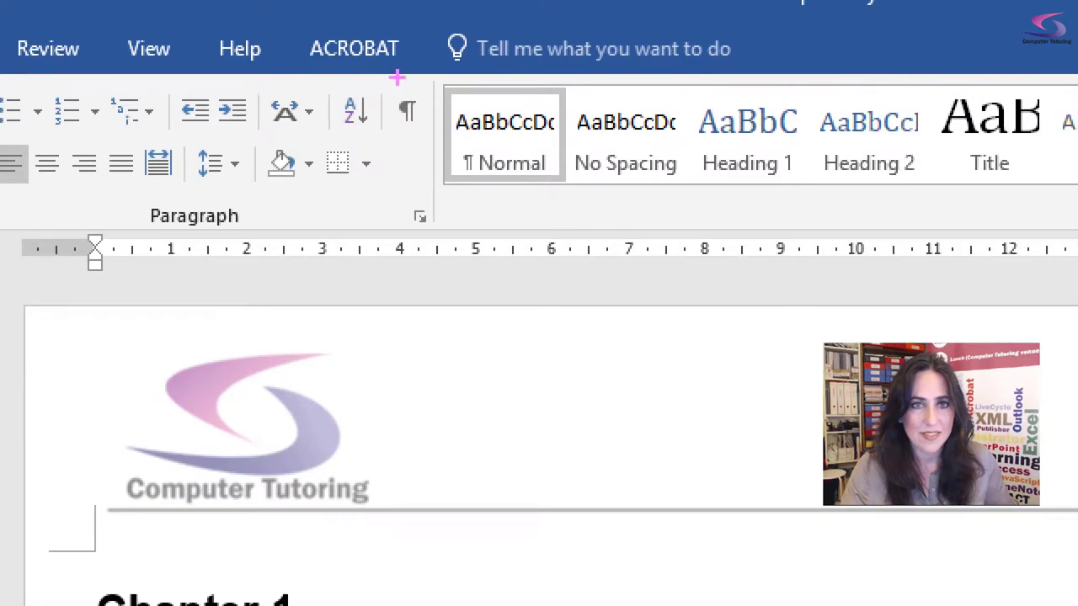
mouse_move(363, 79)
mouse_down()
mouse_move(421, 172)
mouse_move(440, 57)
mouse_up()
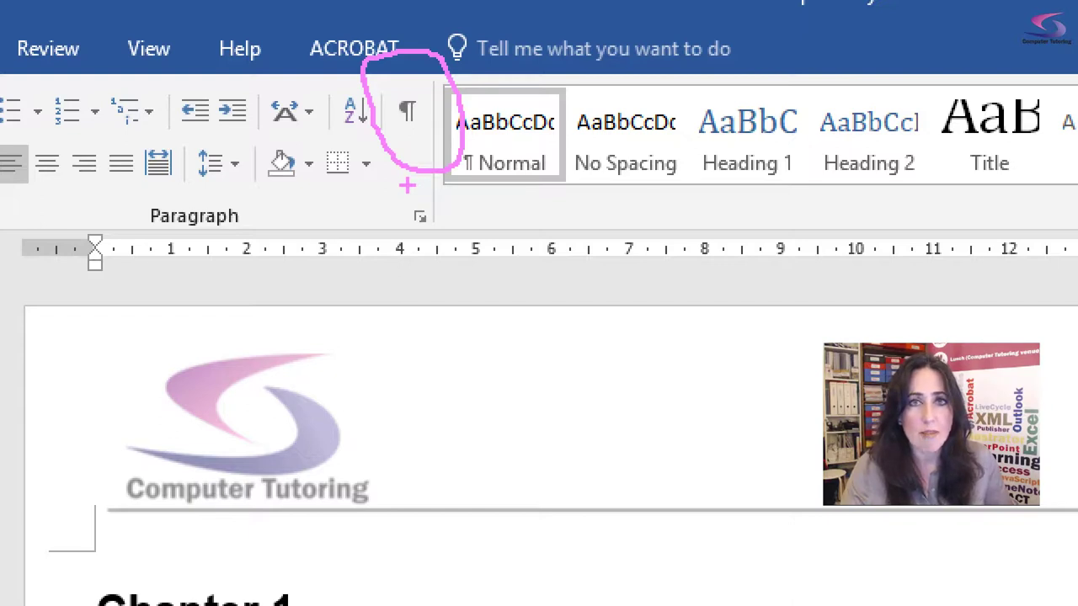
key(Escape)
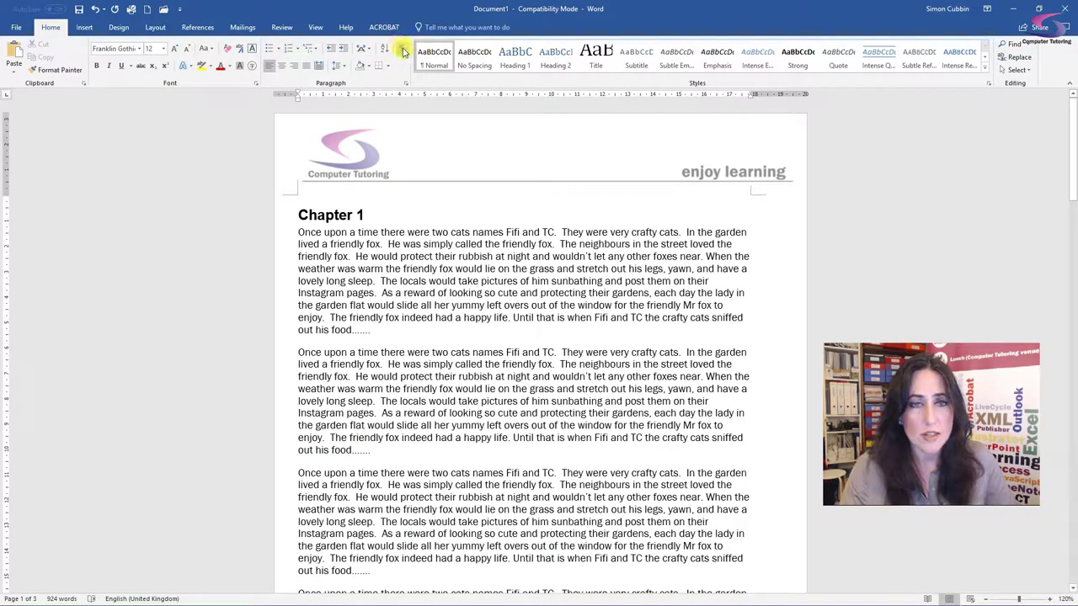
Show formatting marks and delete the page breaks after Chapter 1 and Chapter 2.
click(402, 50)
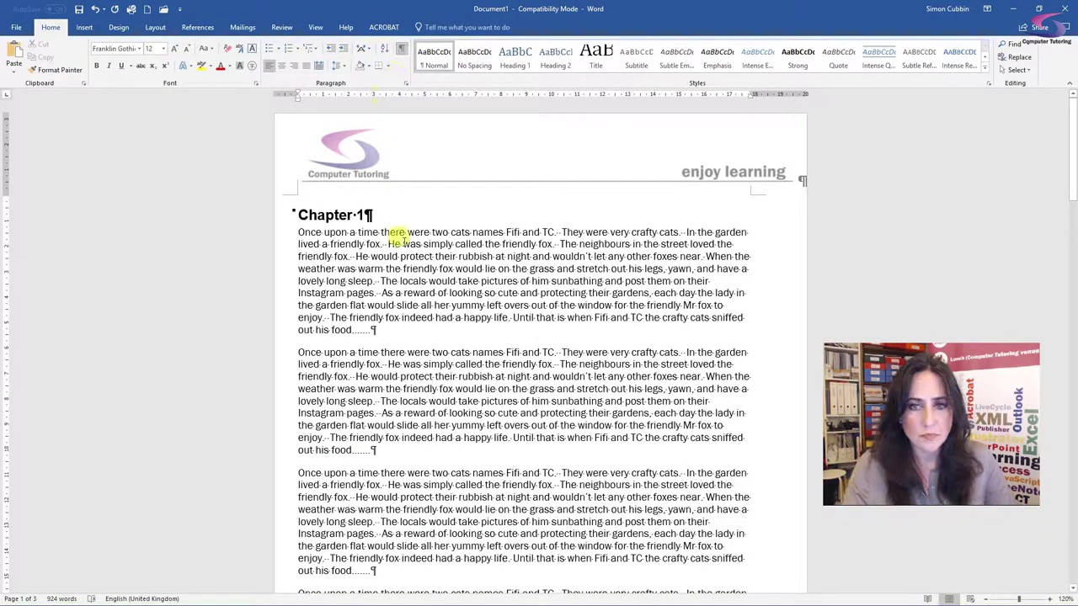
scroll(396, 238, down, 3)
scroll(396, 239, down, 6)
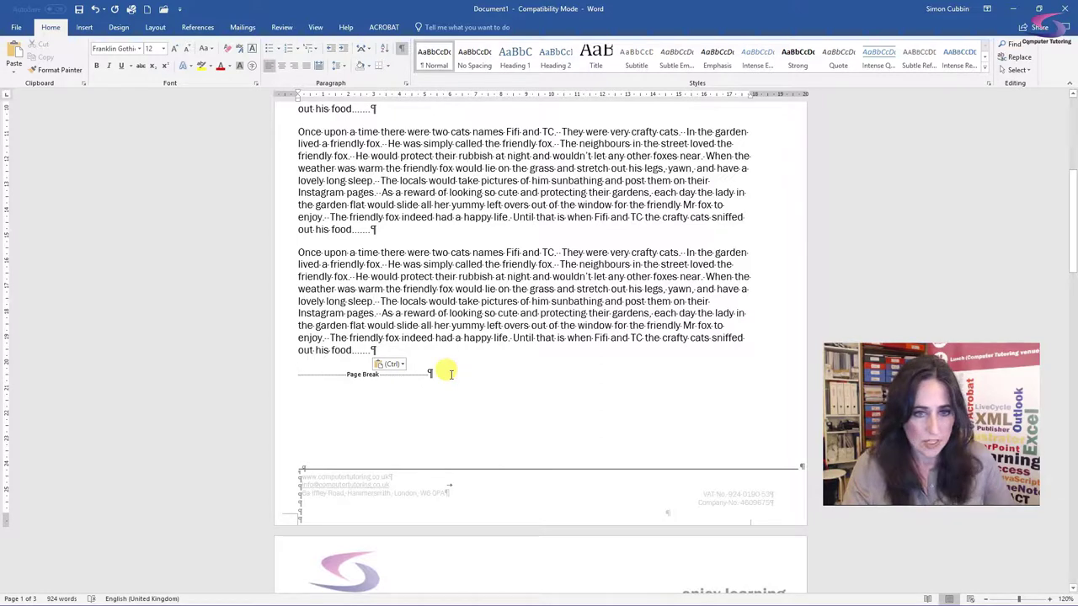
drag(433, 371, 303, 374)
key(Delete)
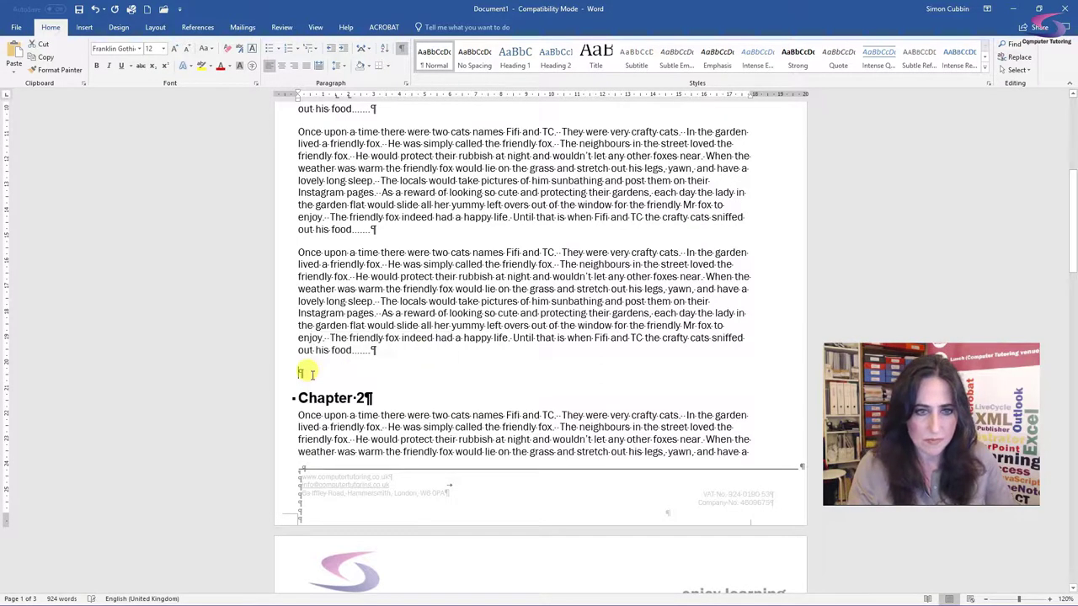
scroll(303, 371, down, 8)
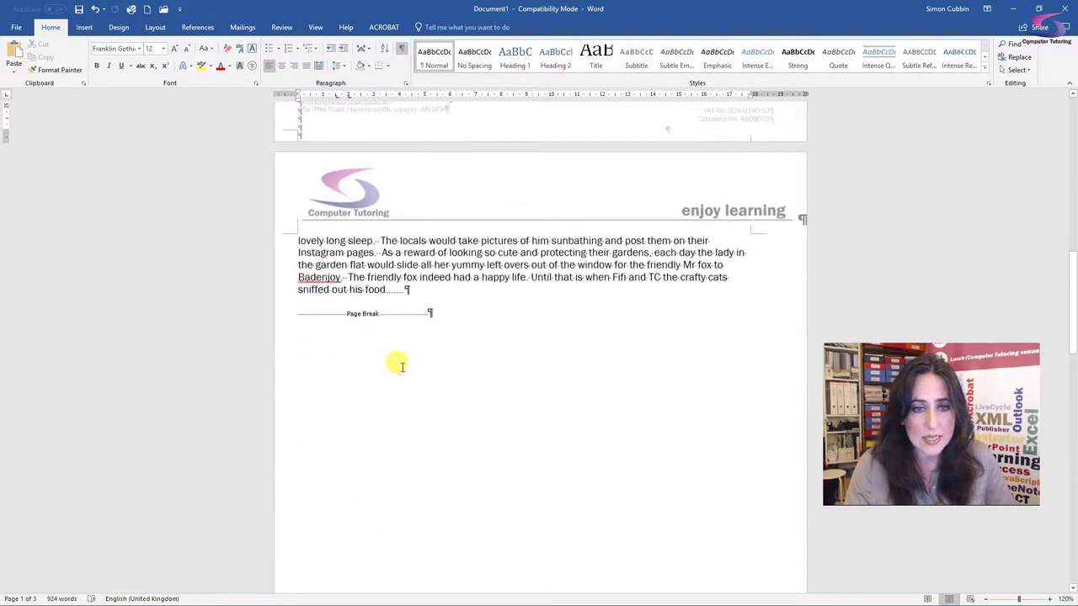
double_click(302, 312)
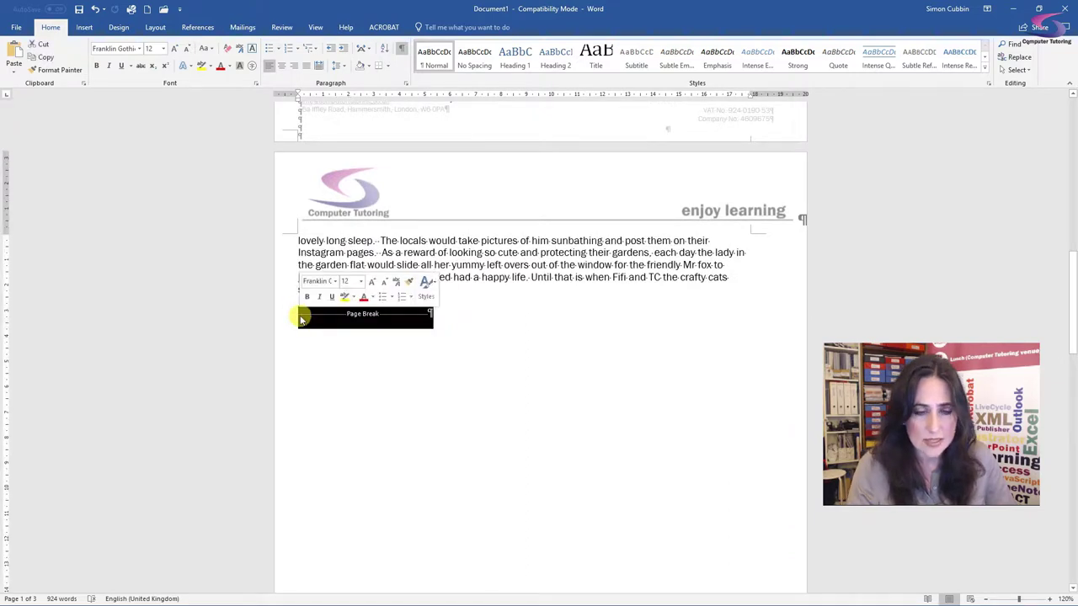
key(Delete)
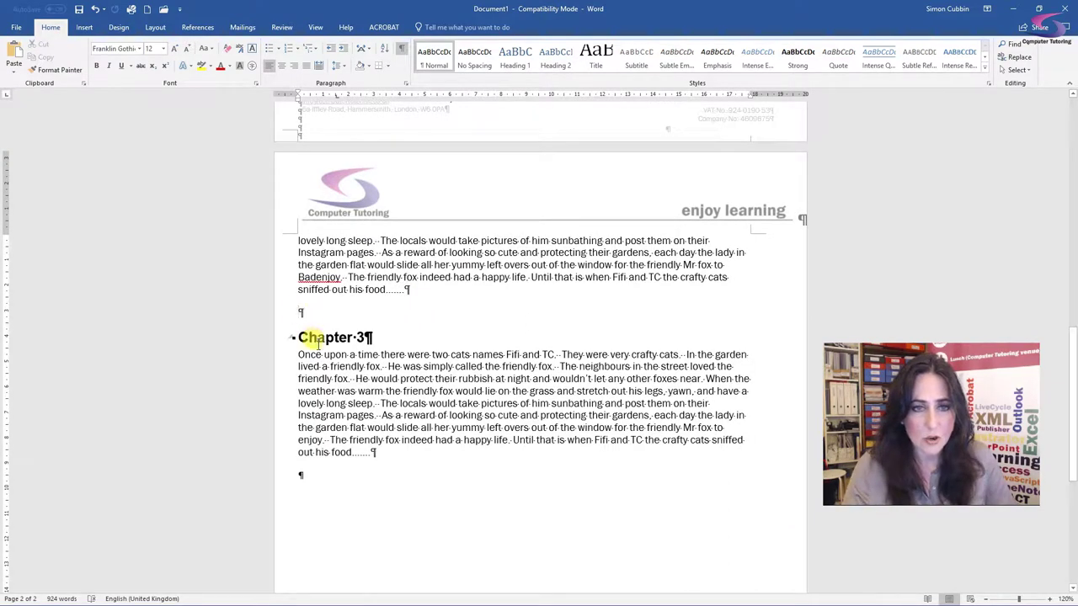
scroll(319, 349, up, 10)
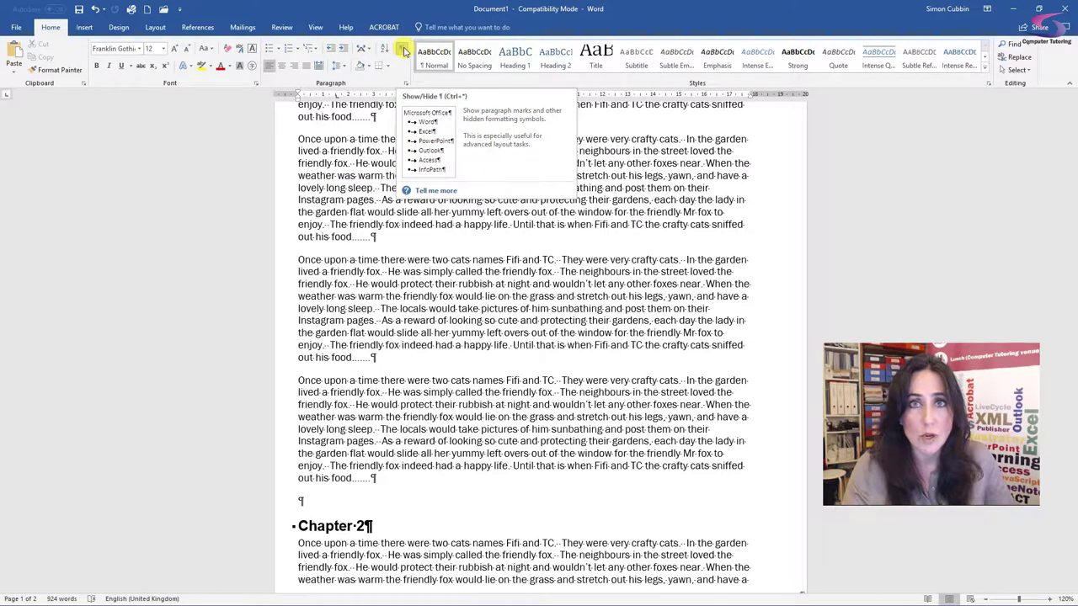
Hide formatting marks, remove the empty line above Chapter 2, and insert a page break before it.
click(402, 48)
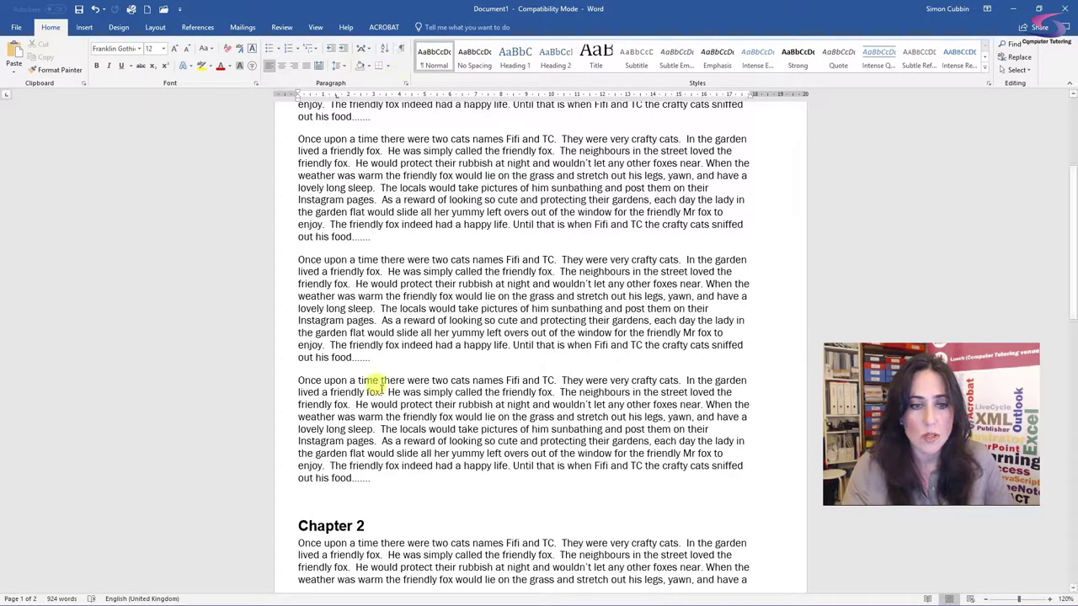
click(308, 509)
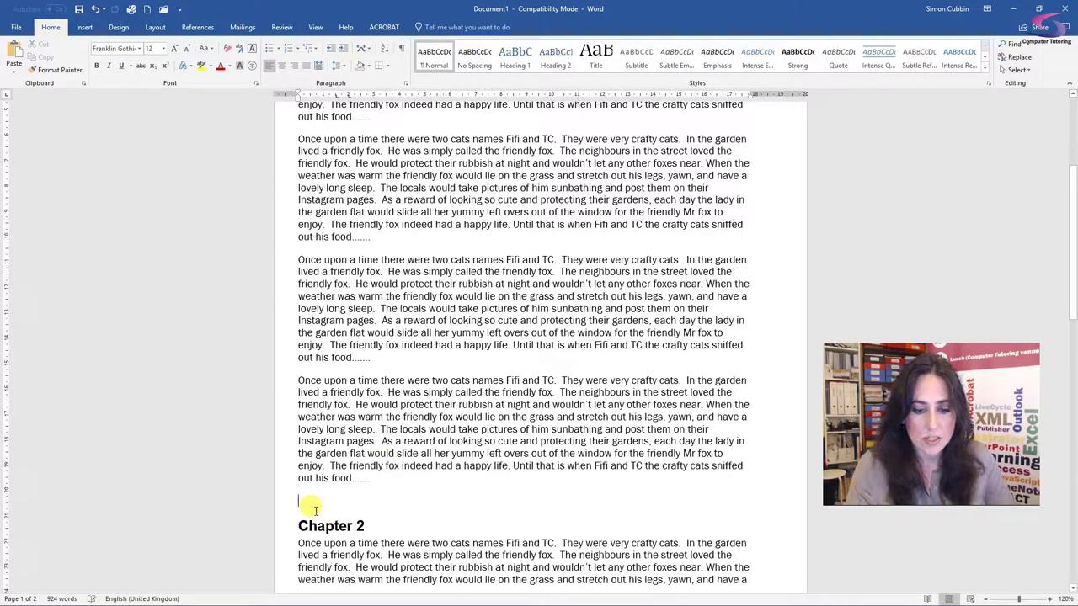
key(BackSpace)
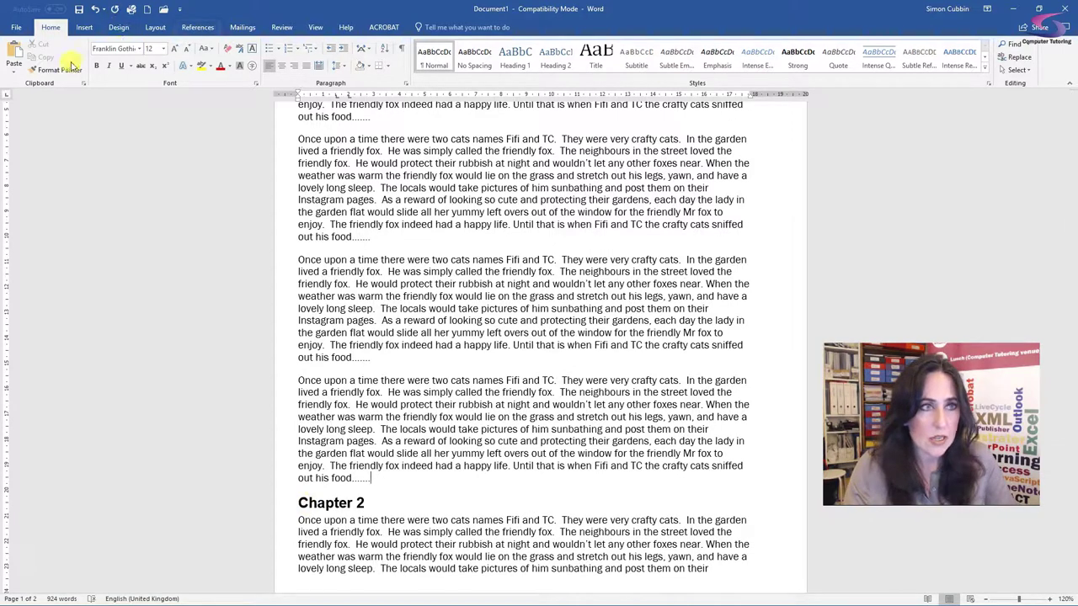
click(61, 71)
click(84, 27)
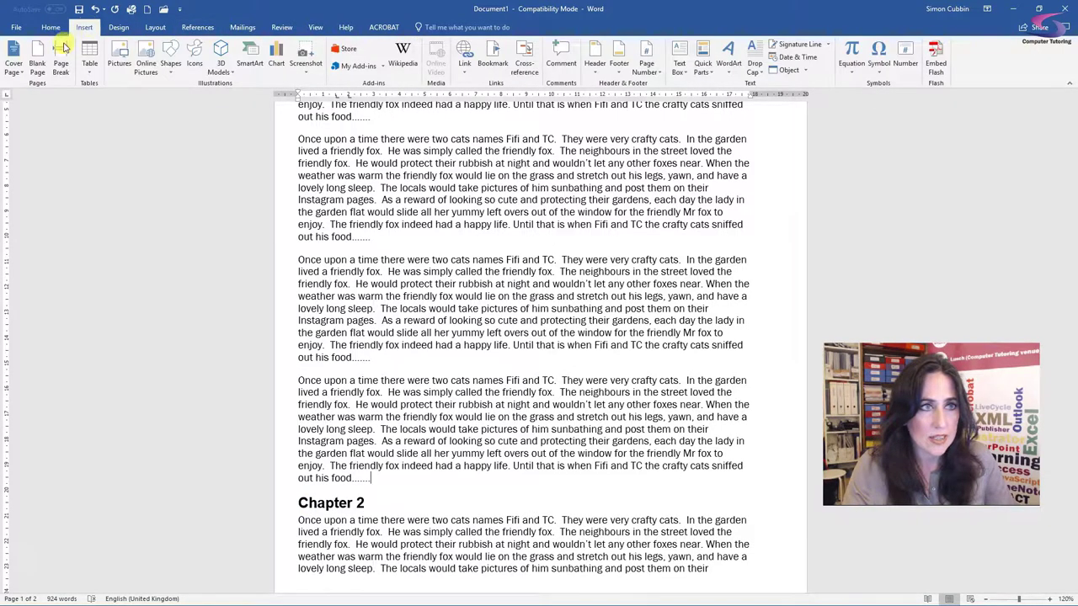
click(62, 60)
Remove the empty lines above Chapter 3 and insert a page break before it.
scroll(548, 318, down, 8)
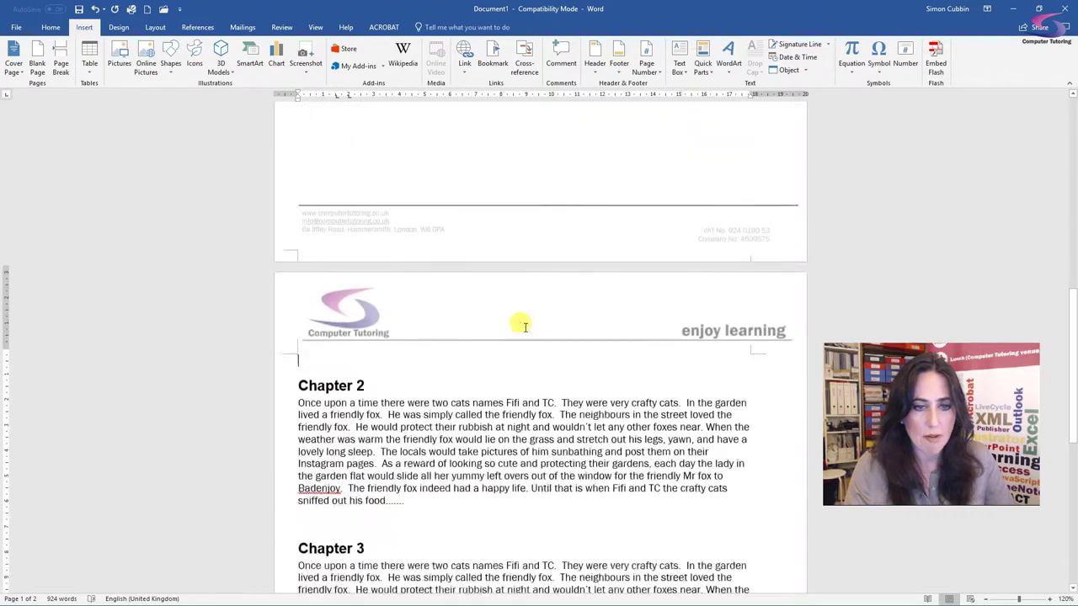
click(296, 302)
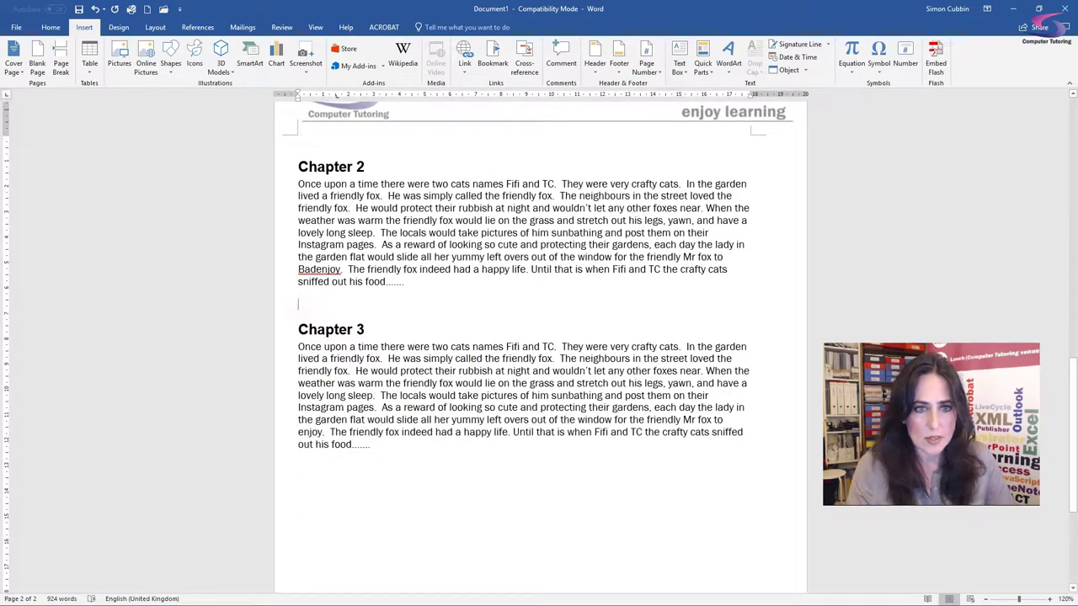
key(BackSpace)
key(BackSpace)
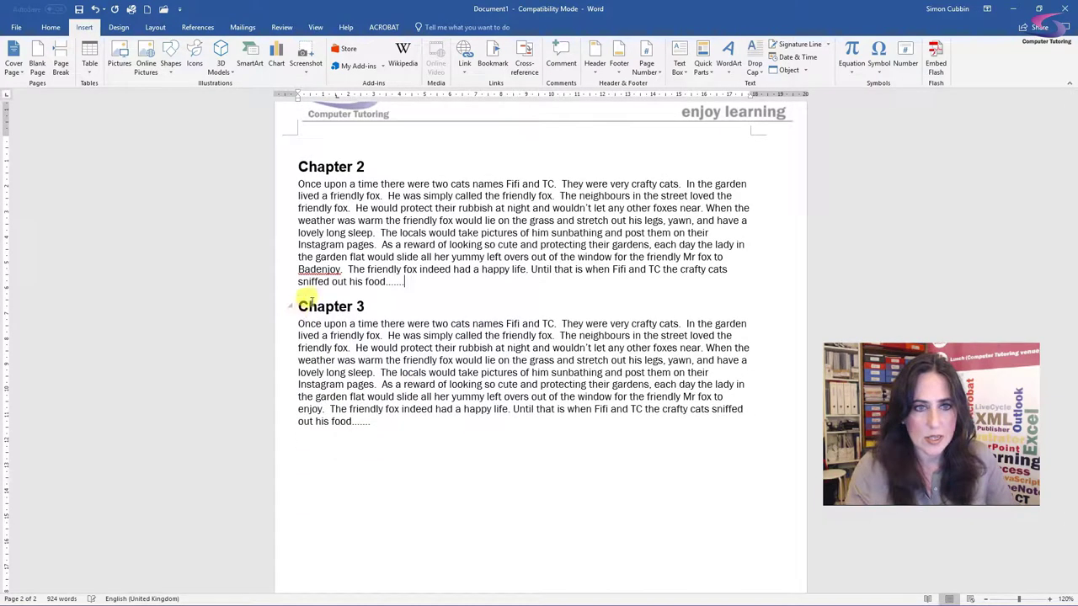
click(62, 60)
scroll(606, 316, up, 6)
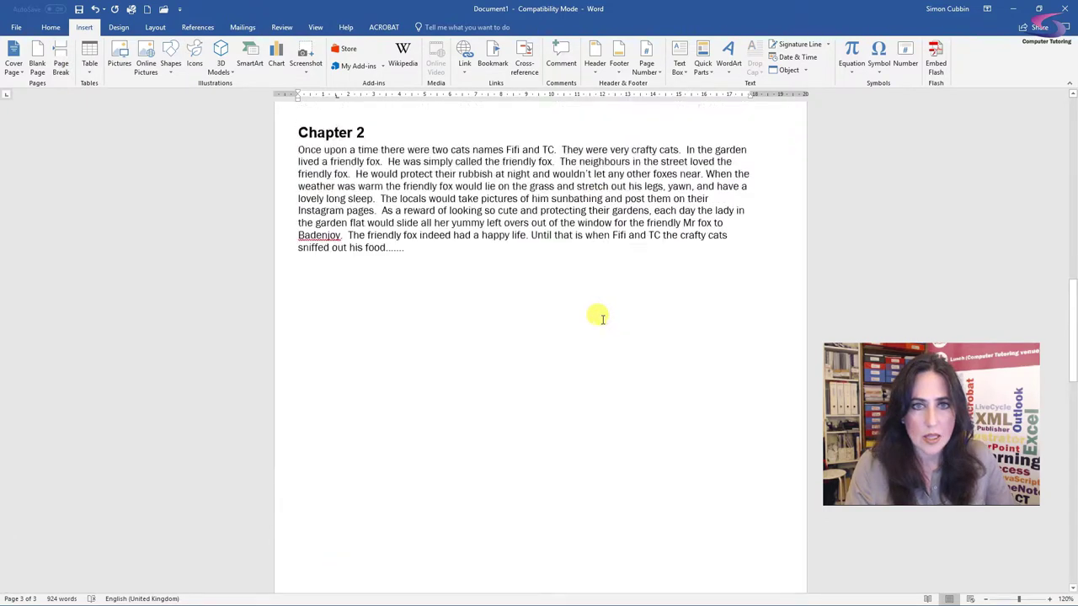
Insert two blank pages at the end of the story after Chapter 3.
scroll(602, 319, up, 3)
scroll(602, 318, down, 20)
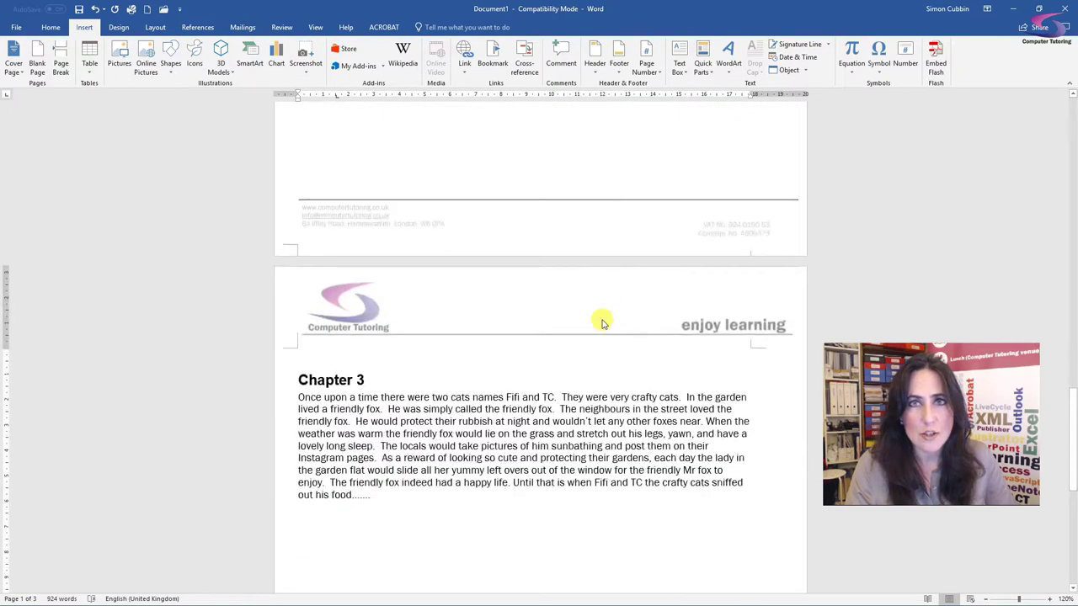
scroll(600, 319, down, 10)
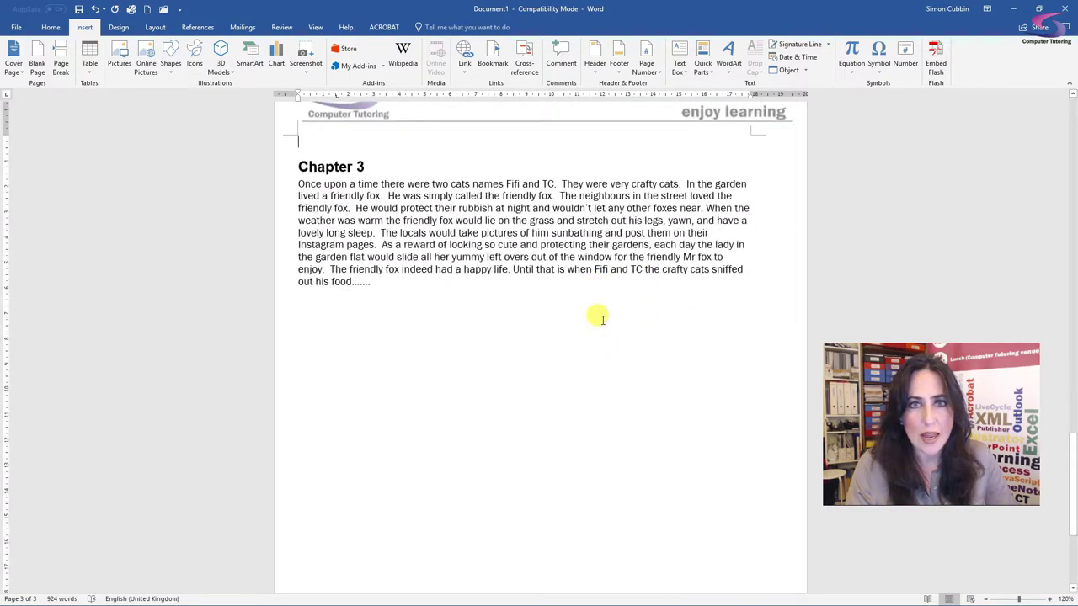
click(501, 400)
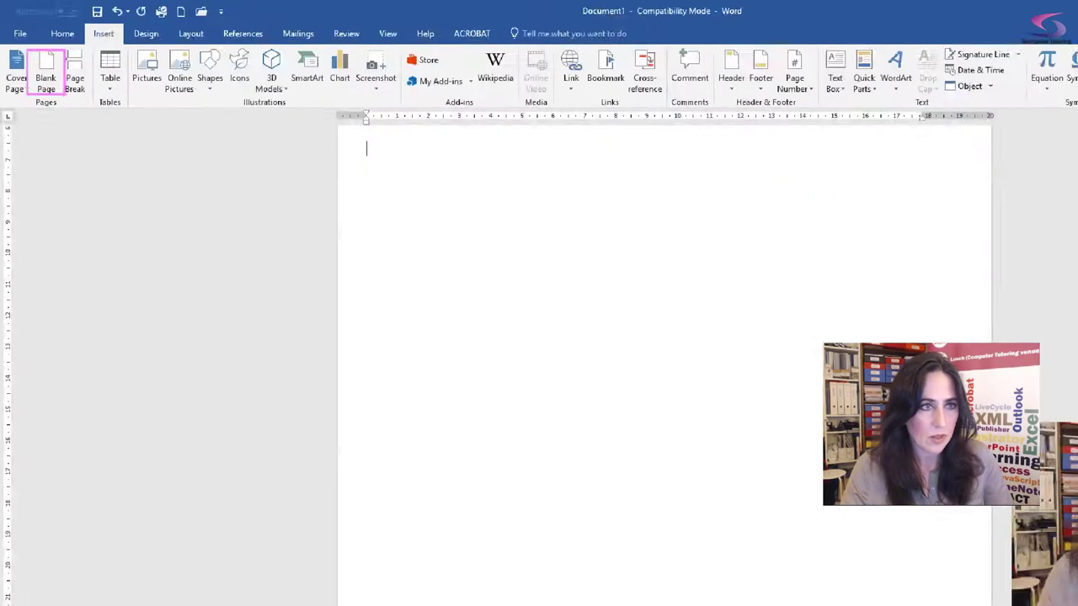
click(112, 135)
click(34, 53)
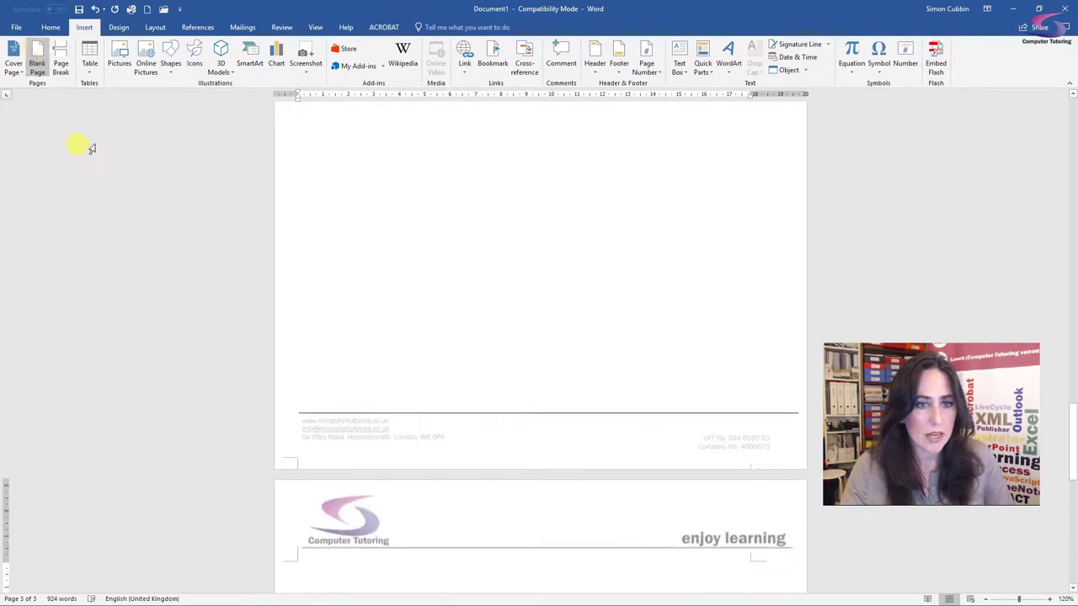
Delete the empty fourth page so the document is back to three pages.
scroll(494, 392, down, 3)
scroll(495, 396, down, 2)
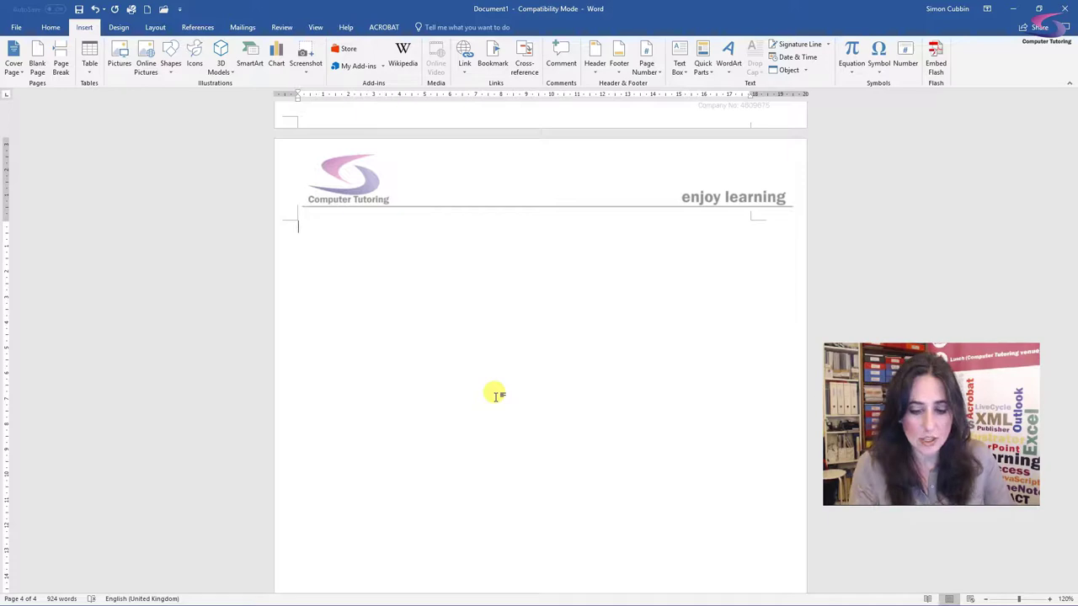
key(BackSpace)
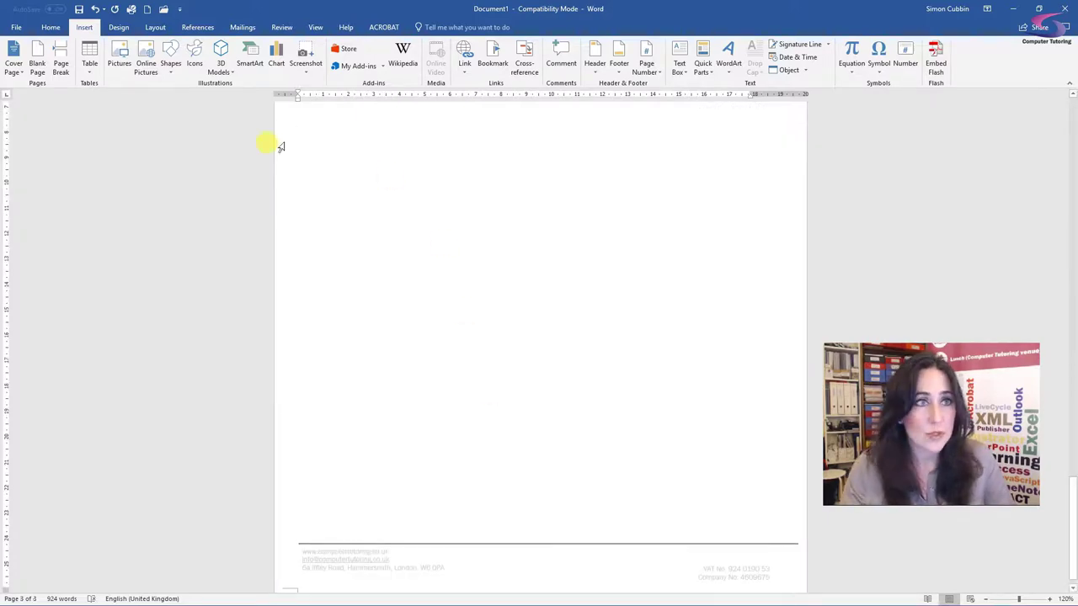
Insert another blank page after Chapter 3 and show formatting marks.
click(36, 56)
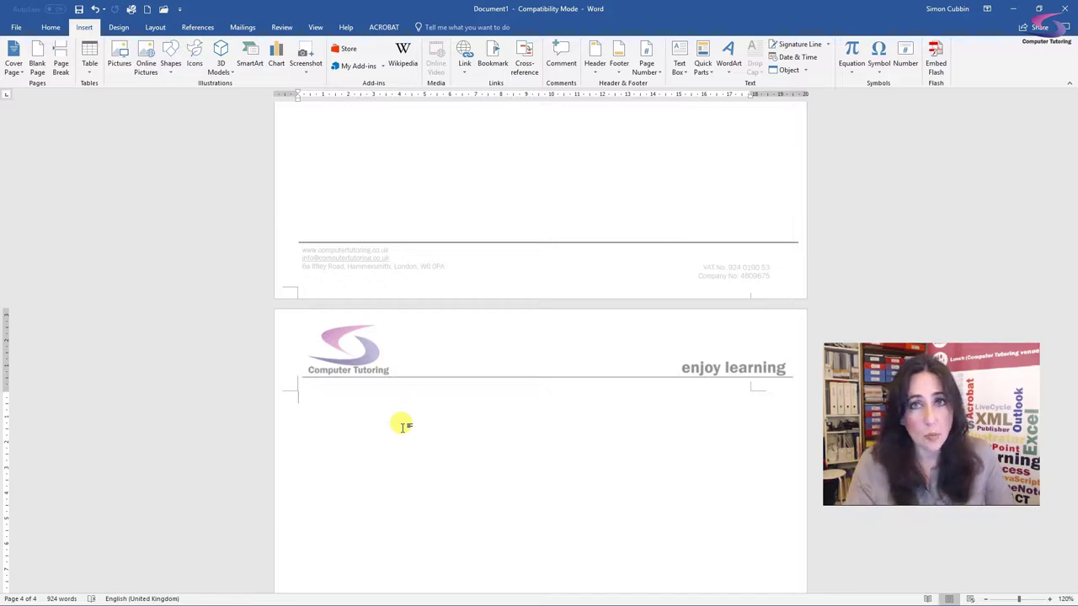
click(49, 28)
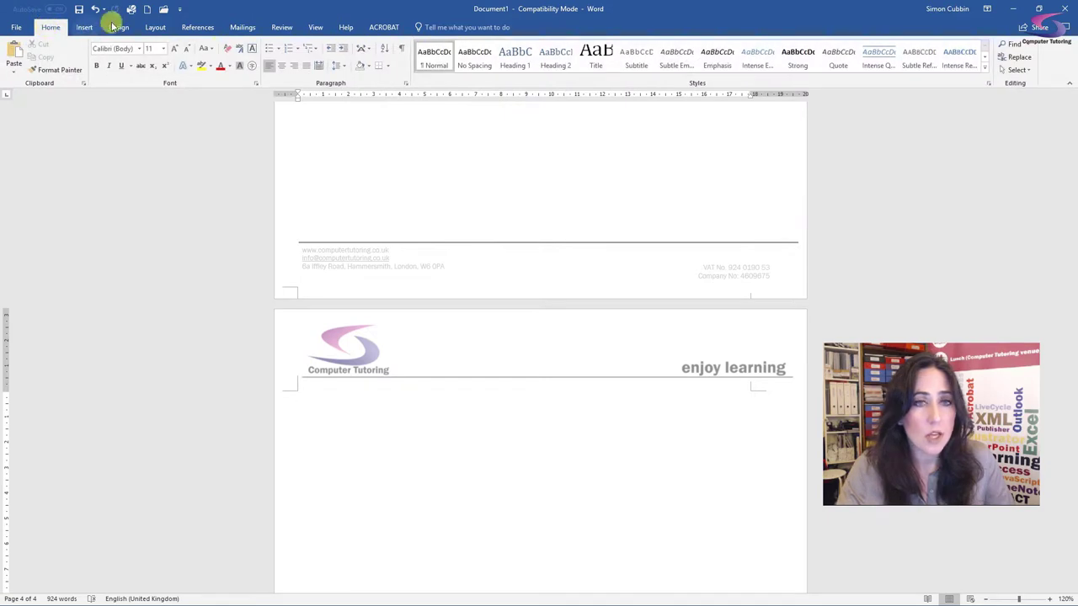
click(401, 52)
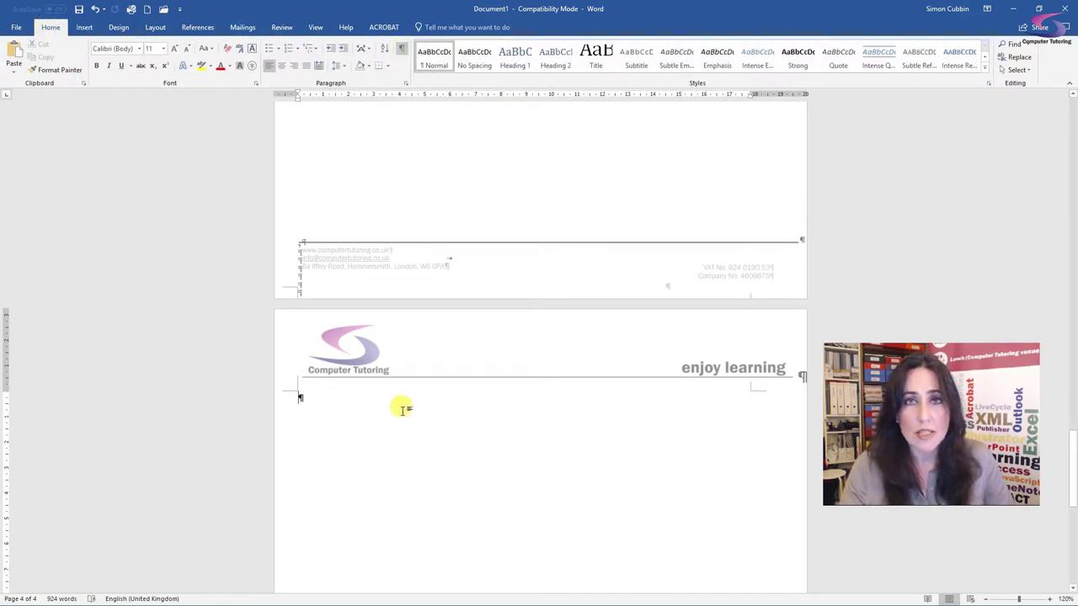
Delete the empty fourth page's paragraphs, then hide the formatting marks again.
scroll(403, 408, down, 2)
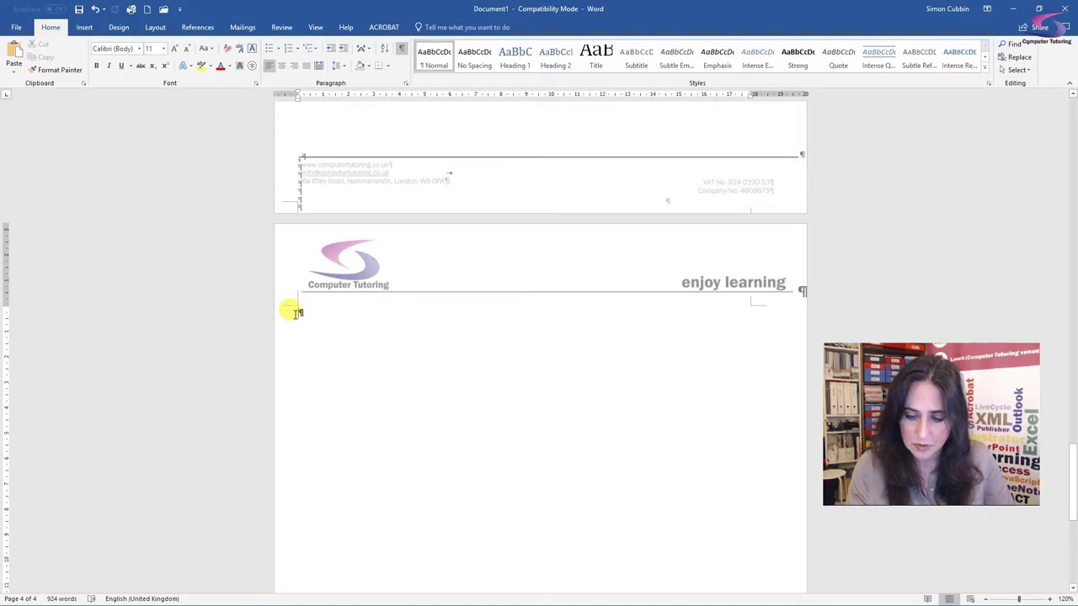
key(BackSpace)
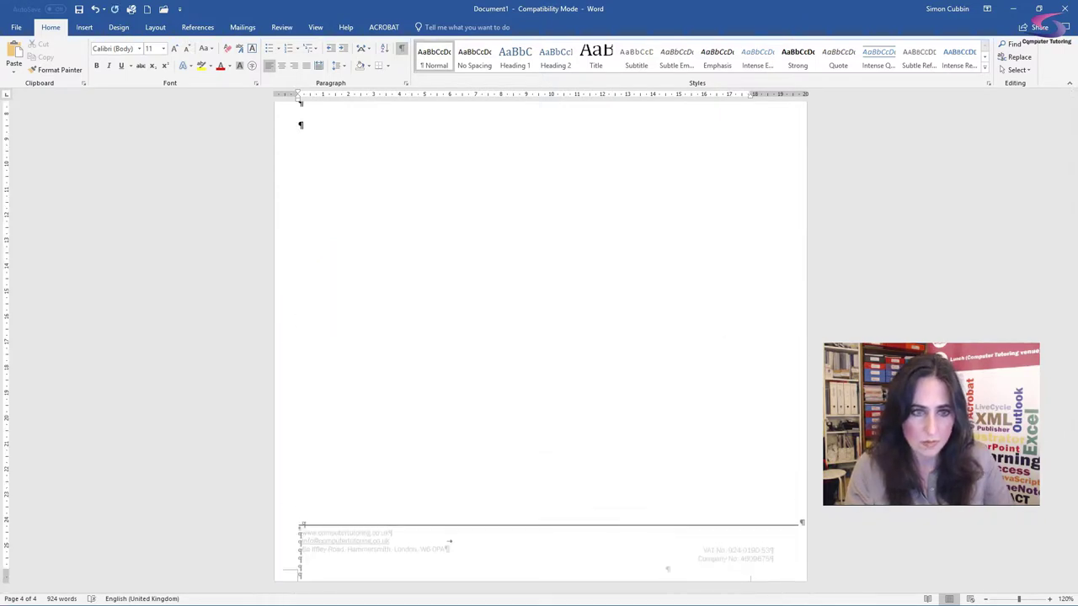
scroll(409, 363, up, 2)
scroll(409, 364, up, 4)
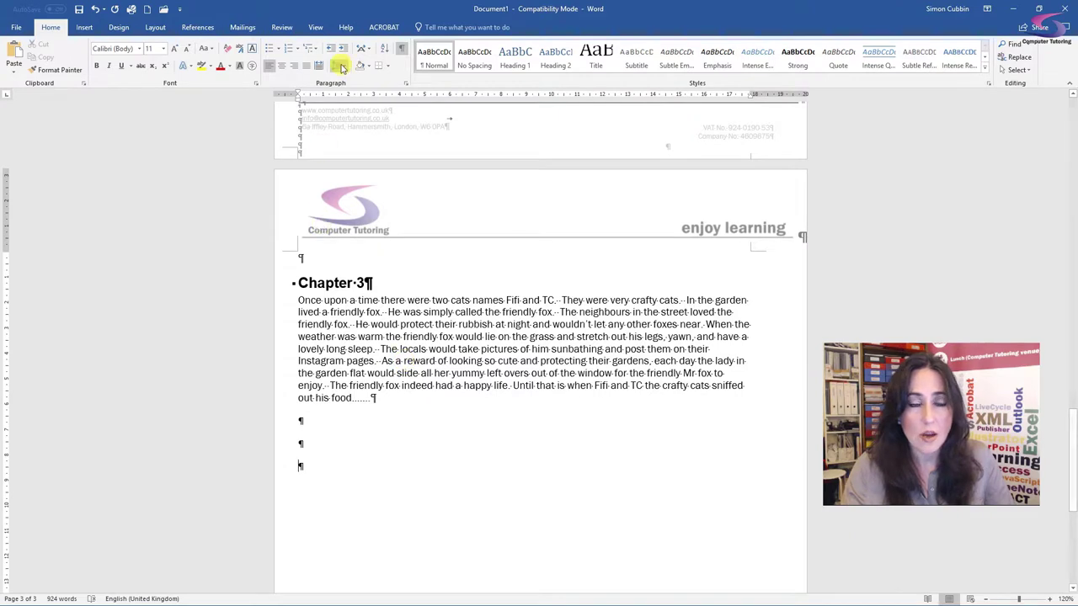
click(401, 49)
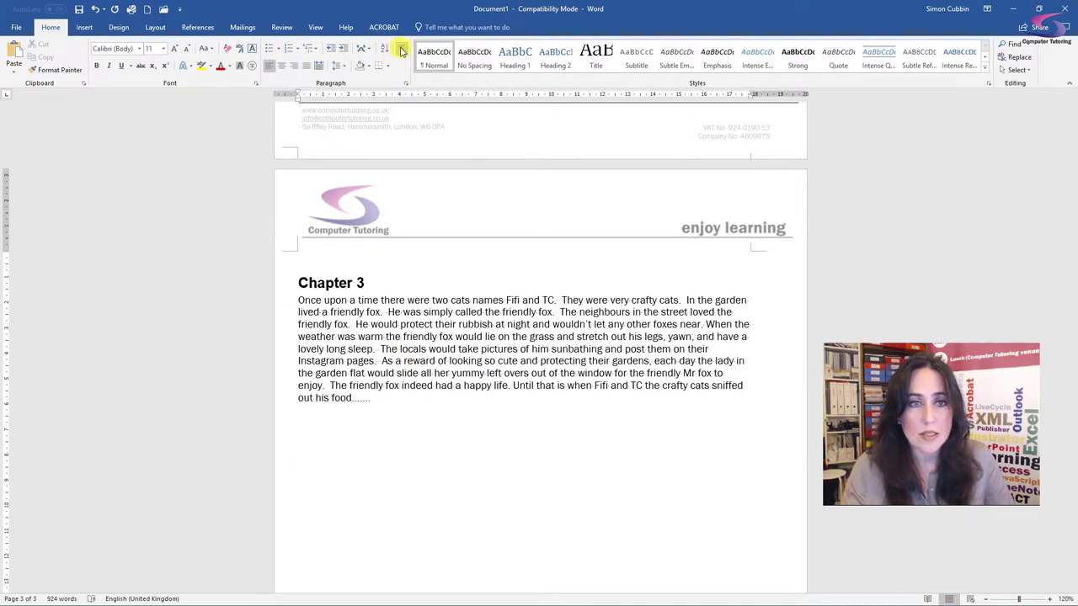
scroll(461, 397, up, 20)
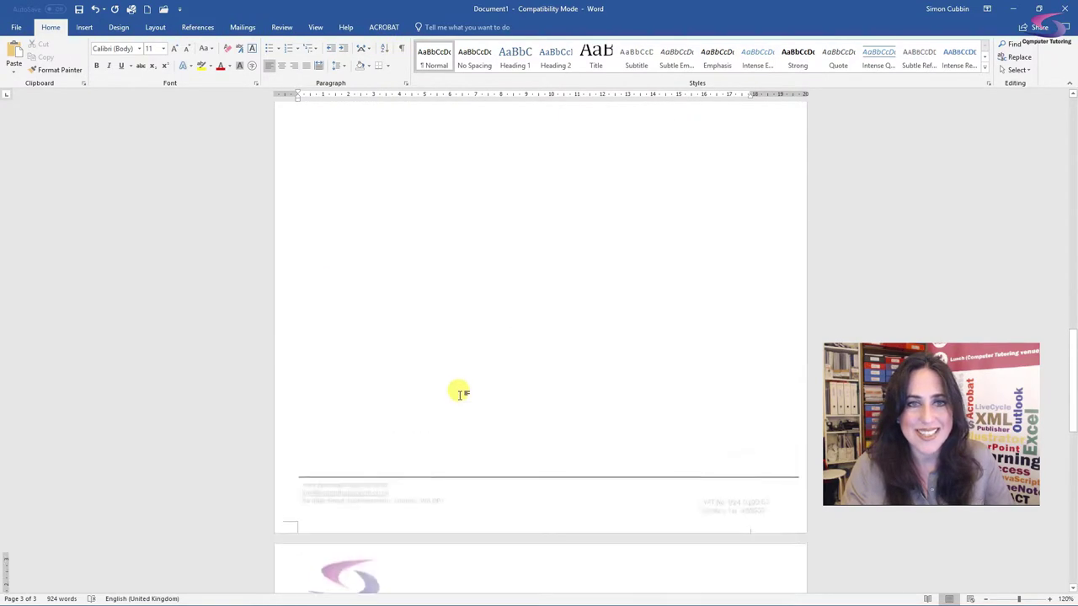
Insert the Filigree cover page design at the start of the story.
scroll(455, 387, up, 15)
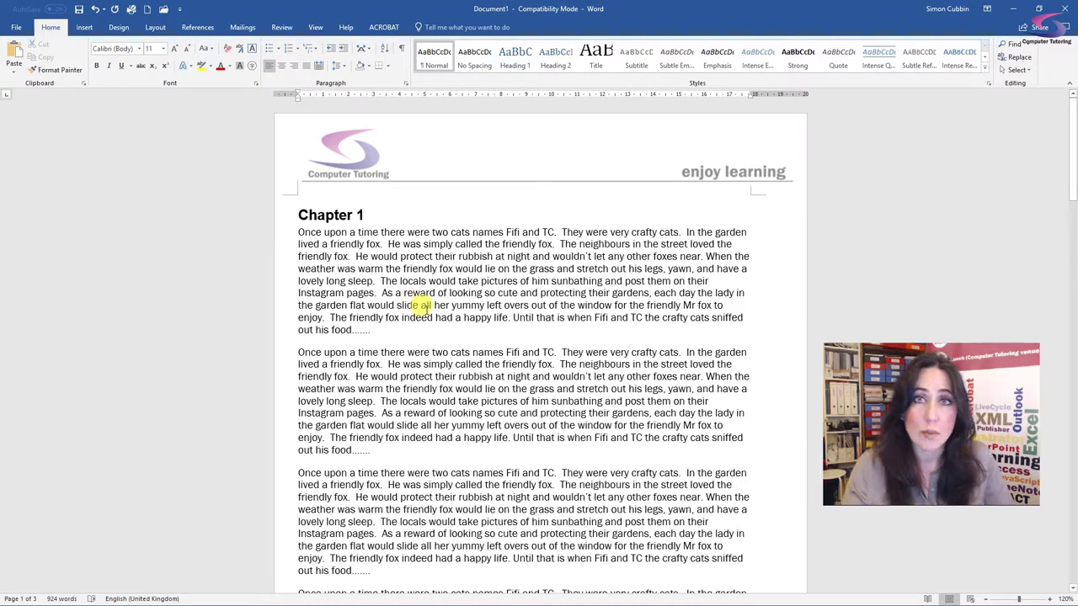
click(85, 27)
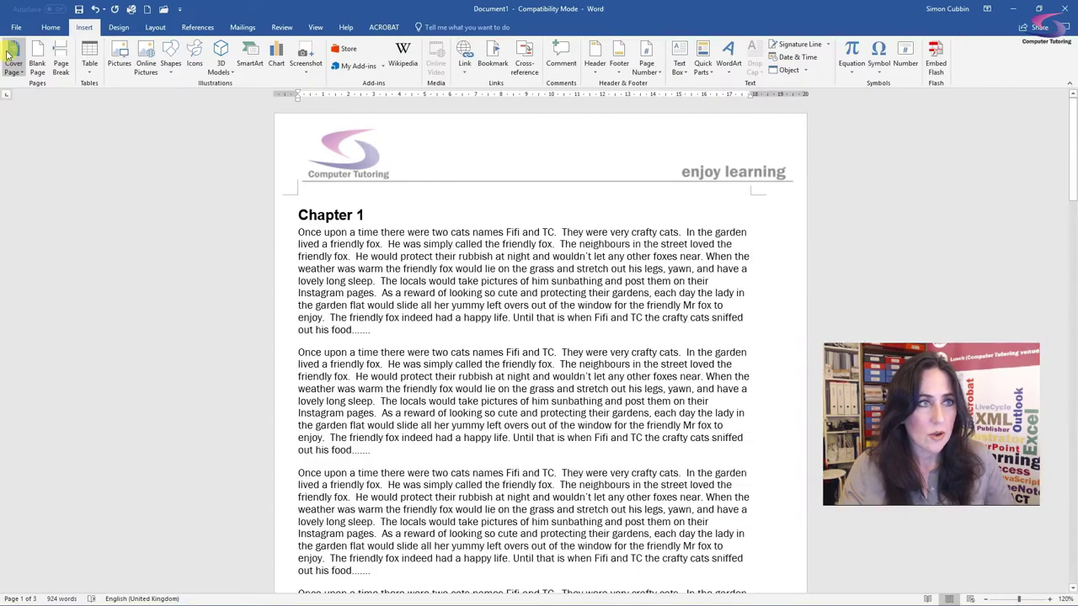
click(12, 59)
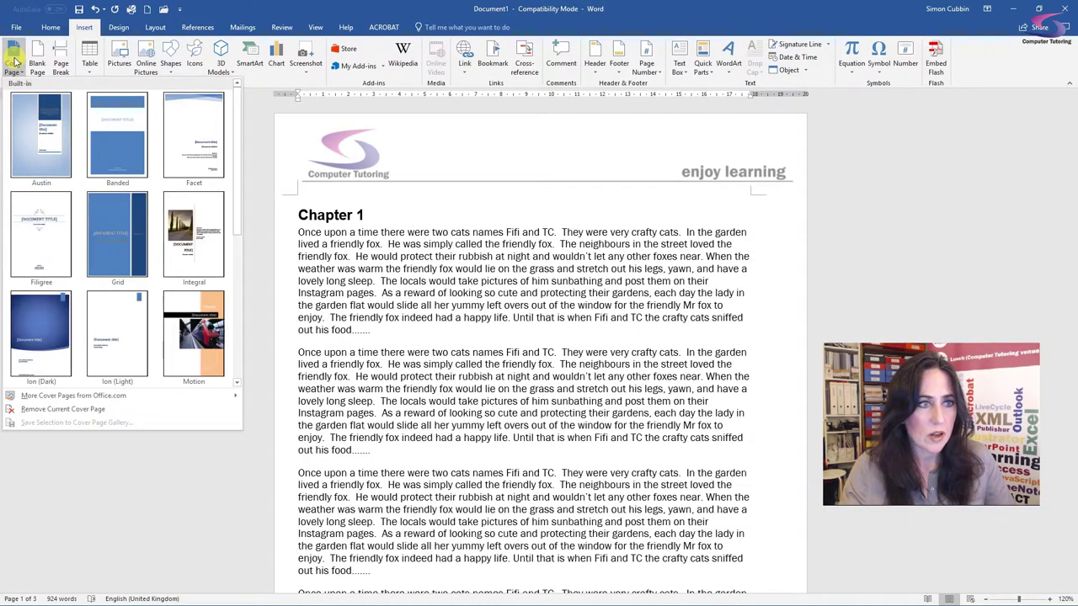
click(24, 264)
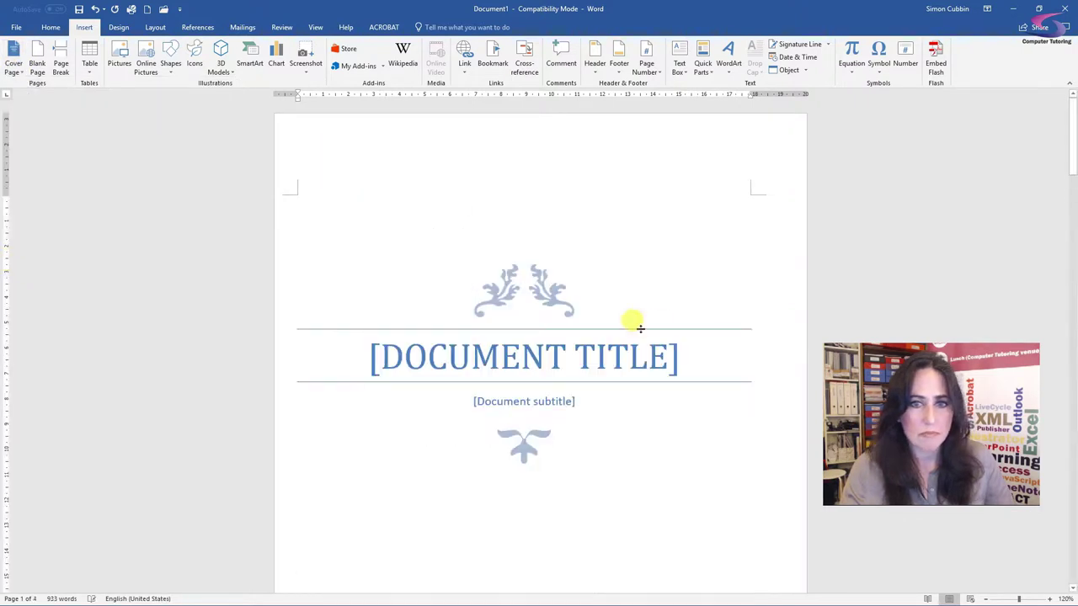
Type 'FIFI & TC' into the cover page's document title placeholder.
click(610, 357)
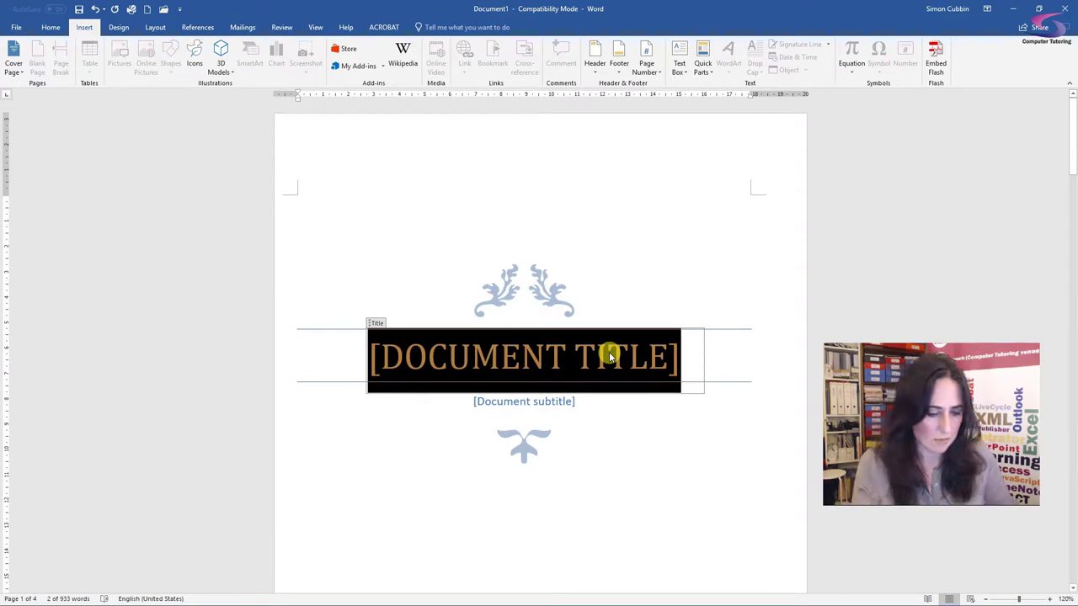
text(FIFI )
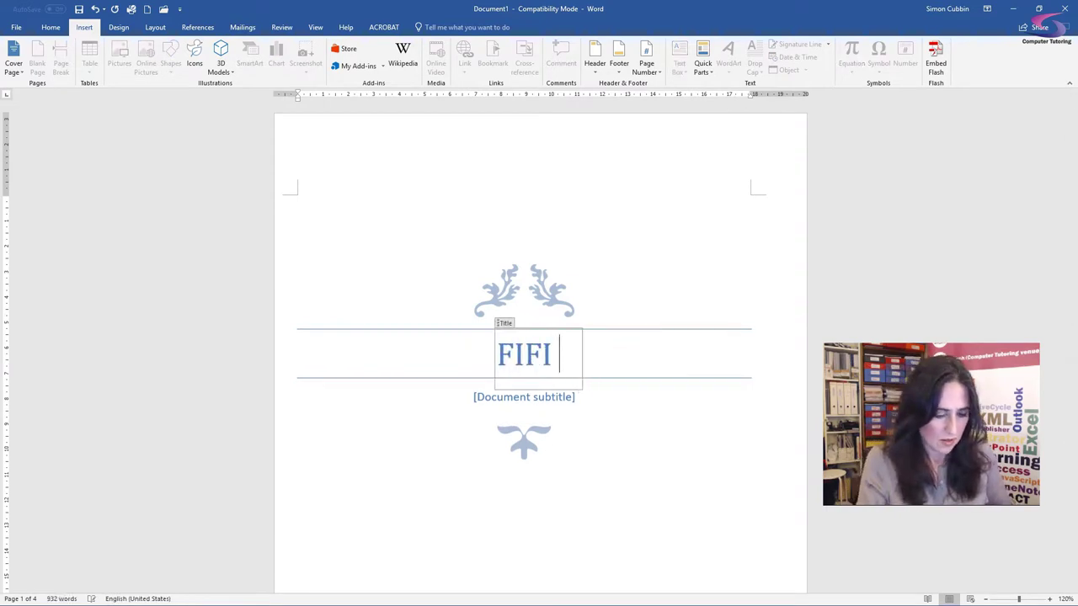
text(& TC)
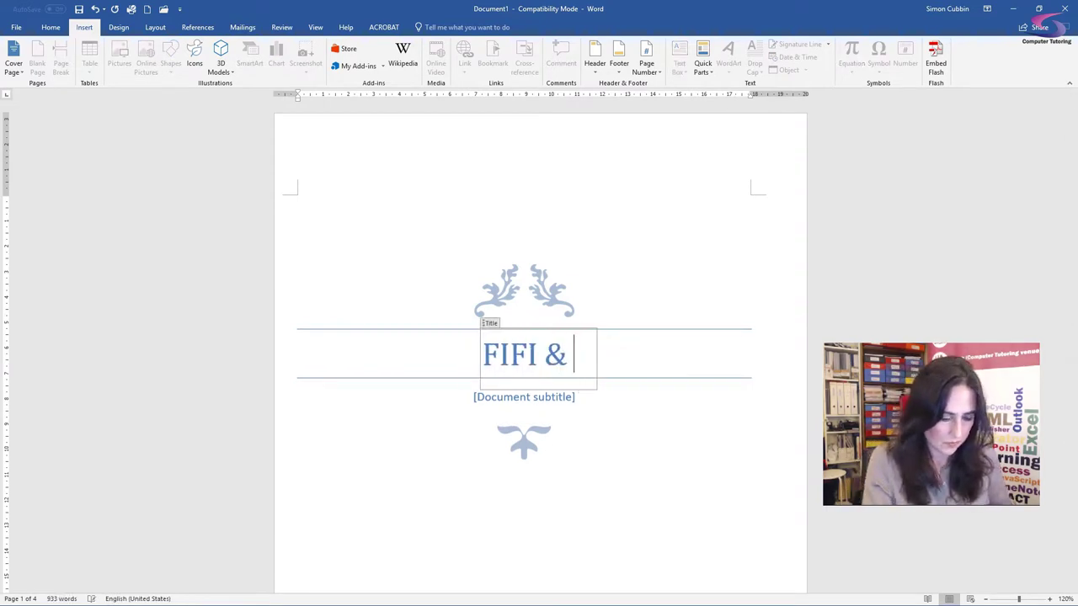
click(564, 465)
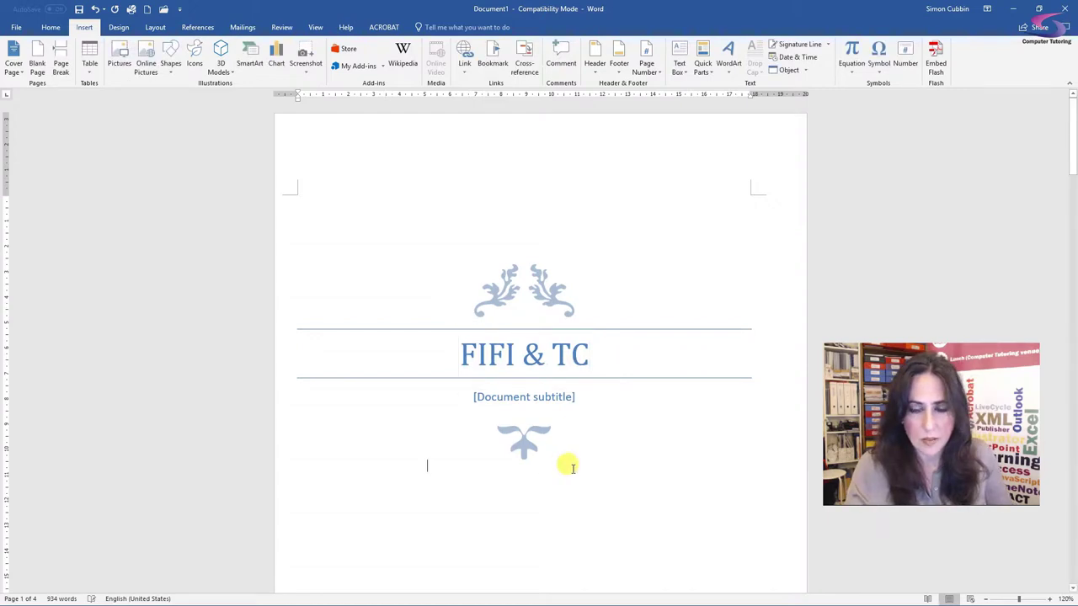
scroll(635, 452, down, 10)
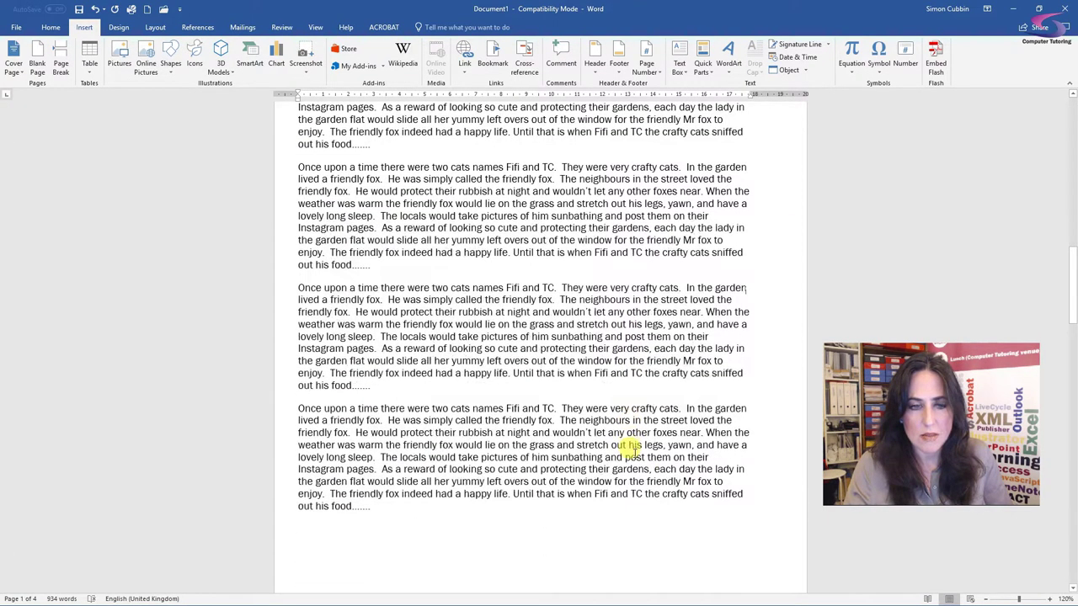
scroll(634, 450, up, 8)
scroll(635, 445, up, 6)
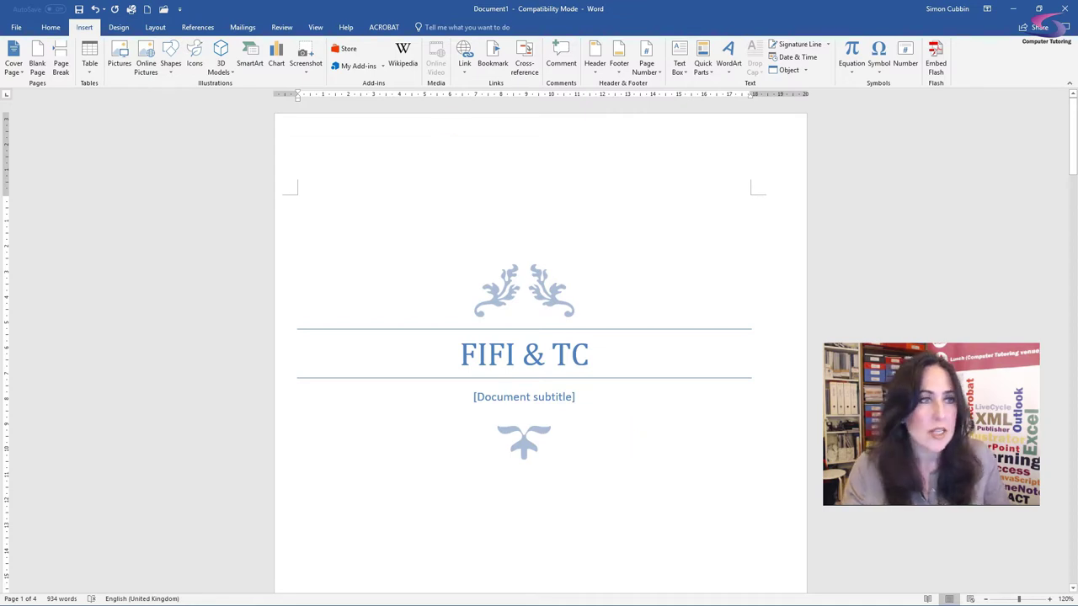
Remove the current Filigree cover page, restoring Chapter 1 as the first page.
click(14, 67)
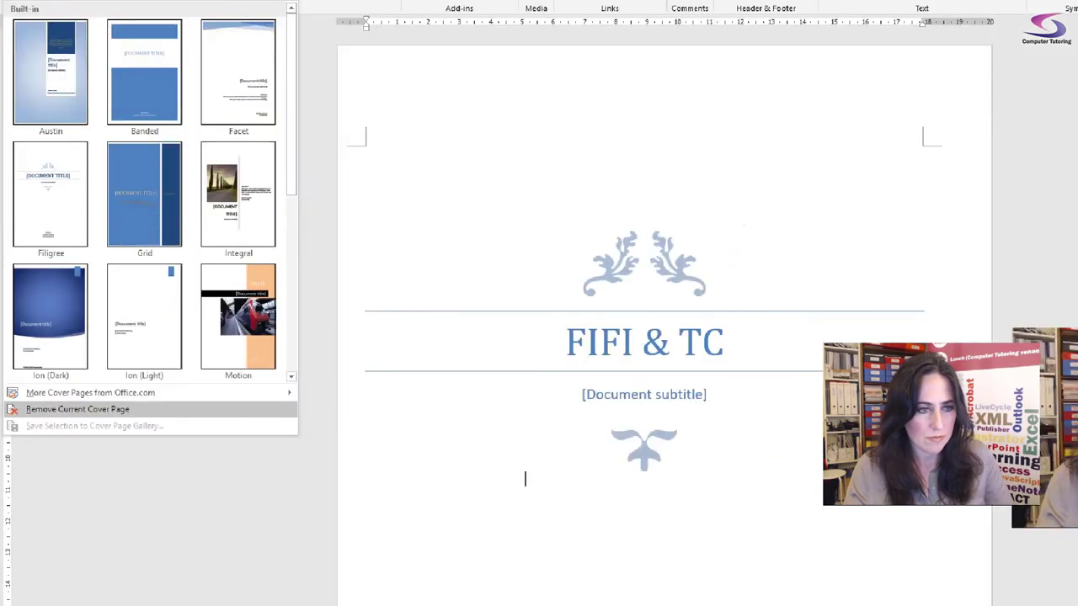
key(Escape)
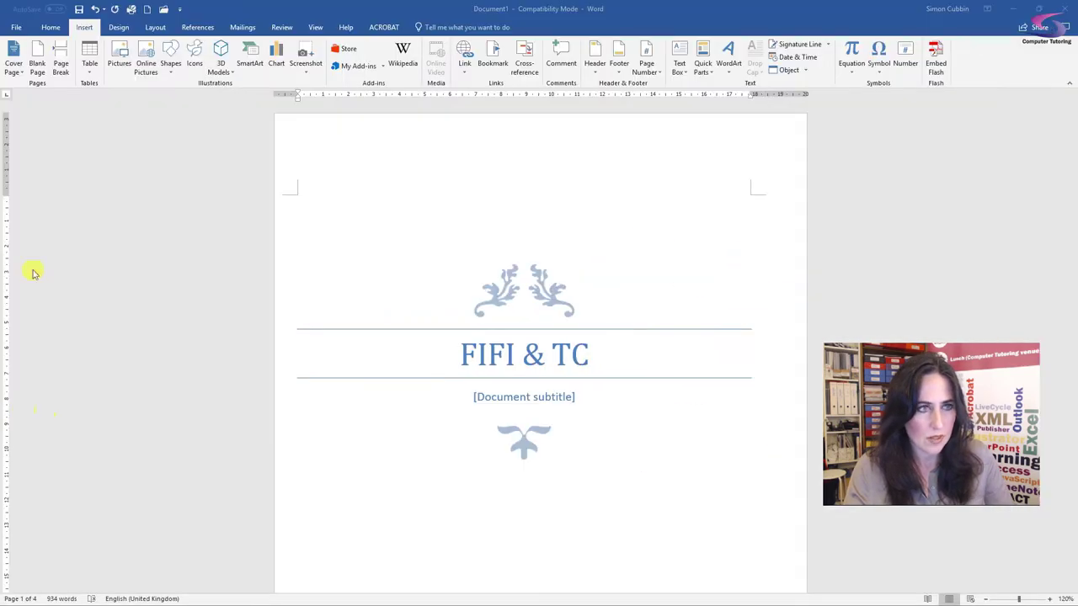
click(13, 68)
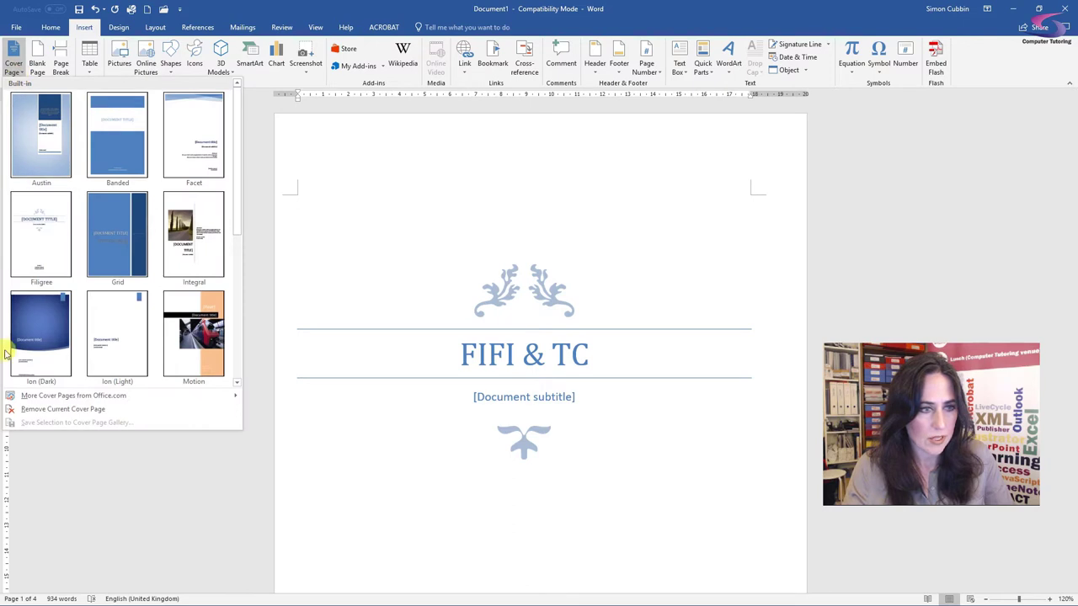
click(48, 409)
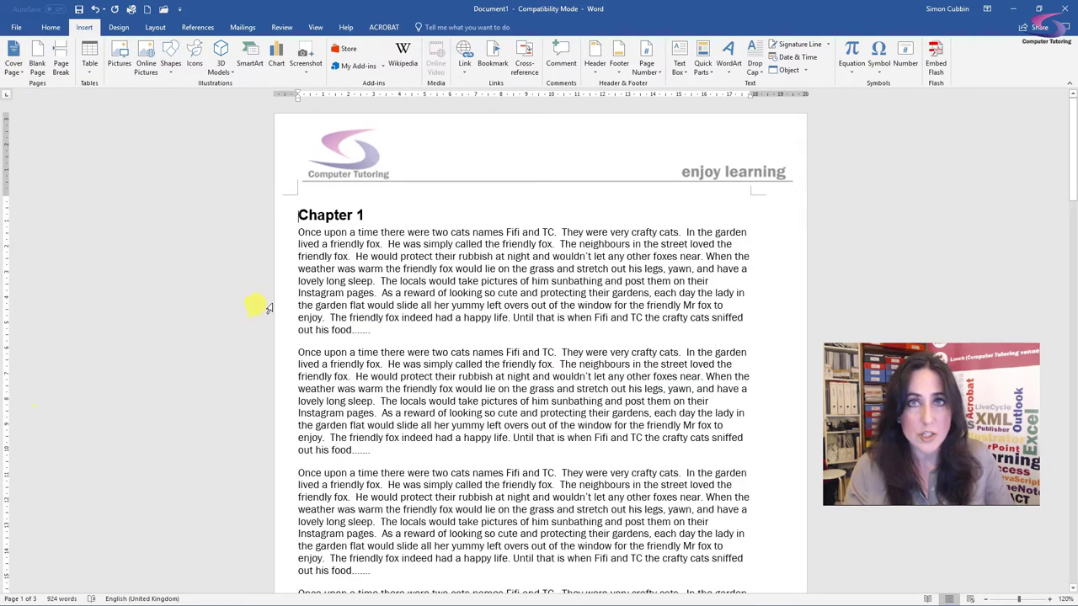